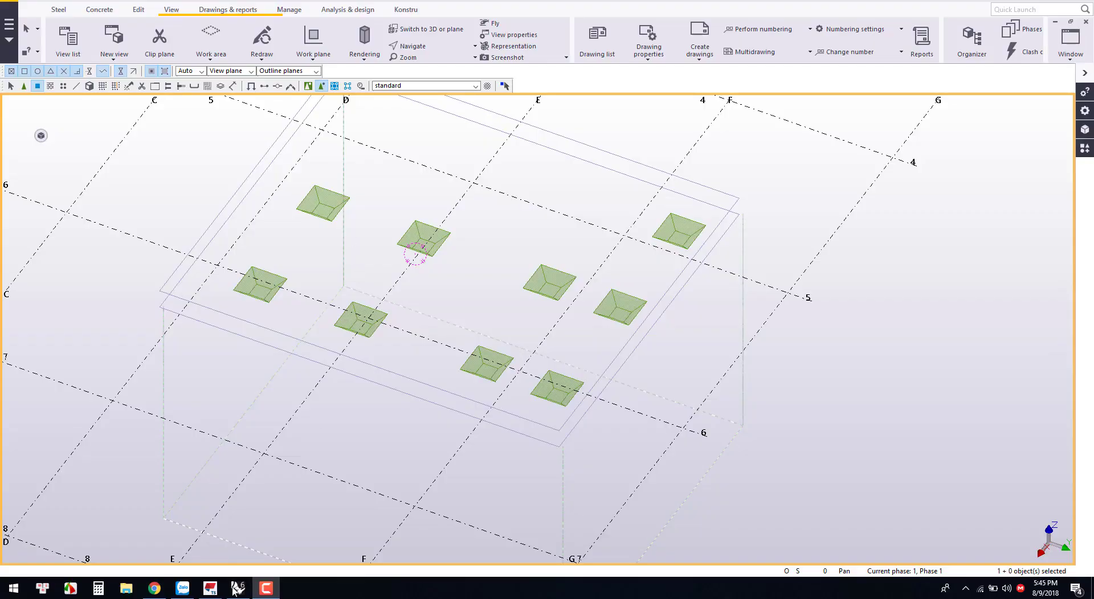
In Grasshopper, choose 'Set one Tekla.Structures.Model.Beam' on the MO parameter to pick in Tekla
{"action": "left_click", "coordinate": [237, 588]}
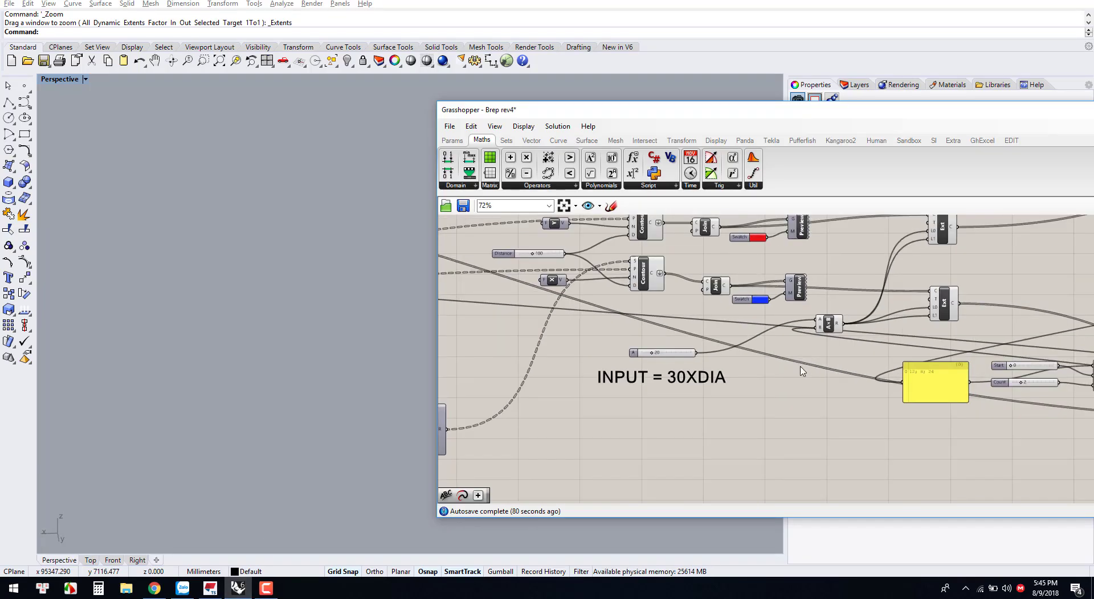
{"action": "scroll", "coordinate": [801, 371], "scroll_direction": "down", "scroll_amount": 4}
{"action": "scroll", "coordinate": [731, 357], "scroll_direction": "up", "scroll_amount": 6}
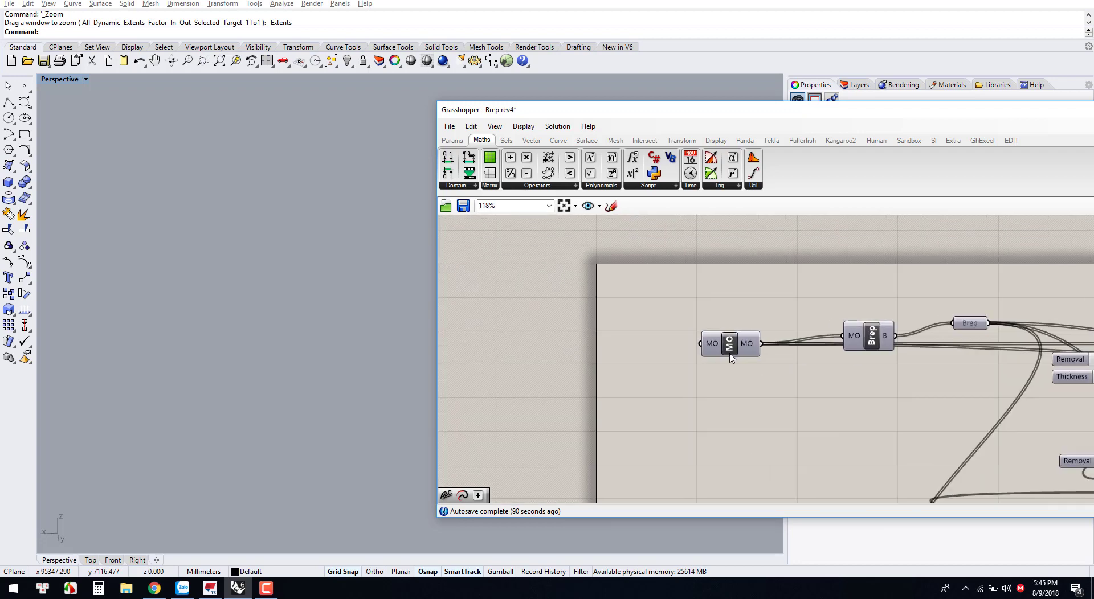
{"action": "scroll", "coordinate": [731, 358], "scroll_direction": "up", "scroll_amount": 4}
{"action": "right_click", "coordinate": [702, 335]}
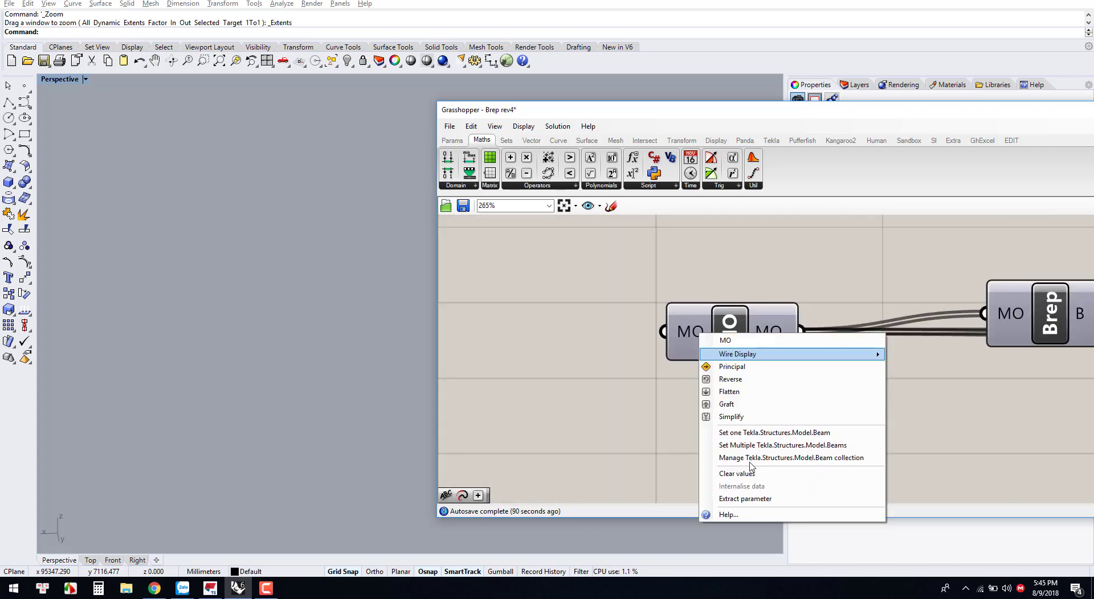
{"action": "left_click", "coordinate": [743, 434]}
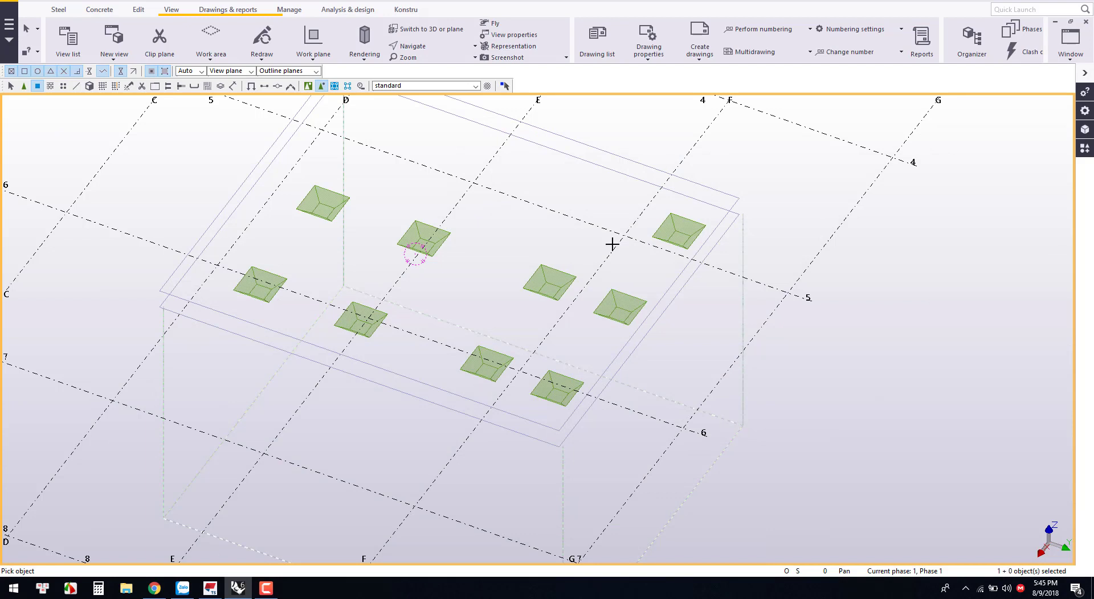
Pick the top-right sunken pit as the MO object to generate its bent rebar cage
{"action": "scroll", "coordinate": [668, 238], "scroll_direction": "up", "scroll_amount": 4}
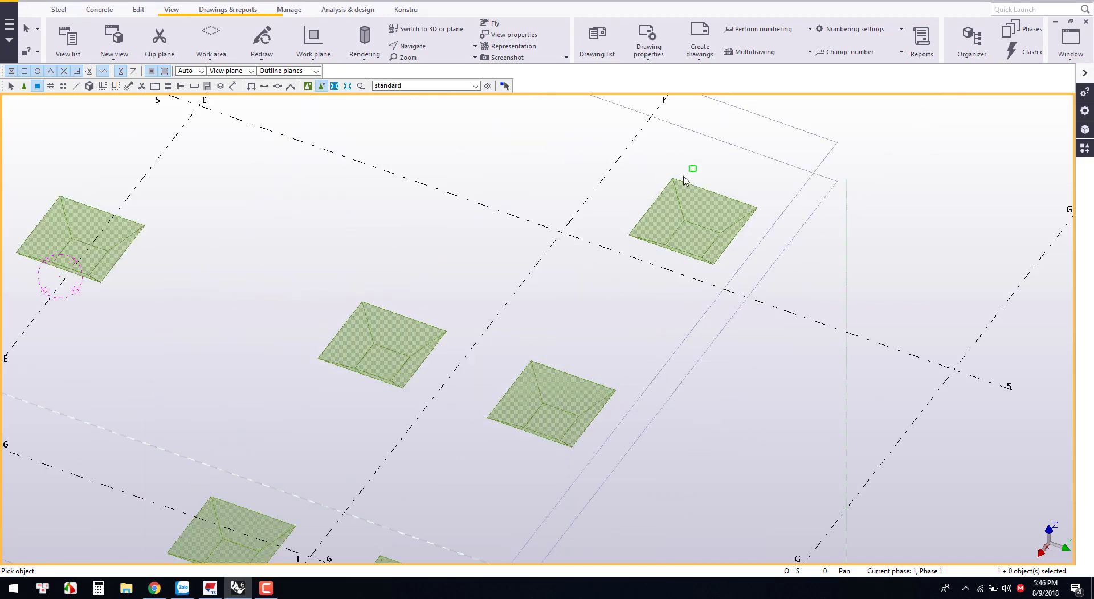
{"action": "left_click", "coordinate": [654, 202]}
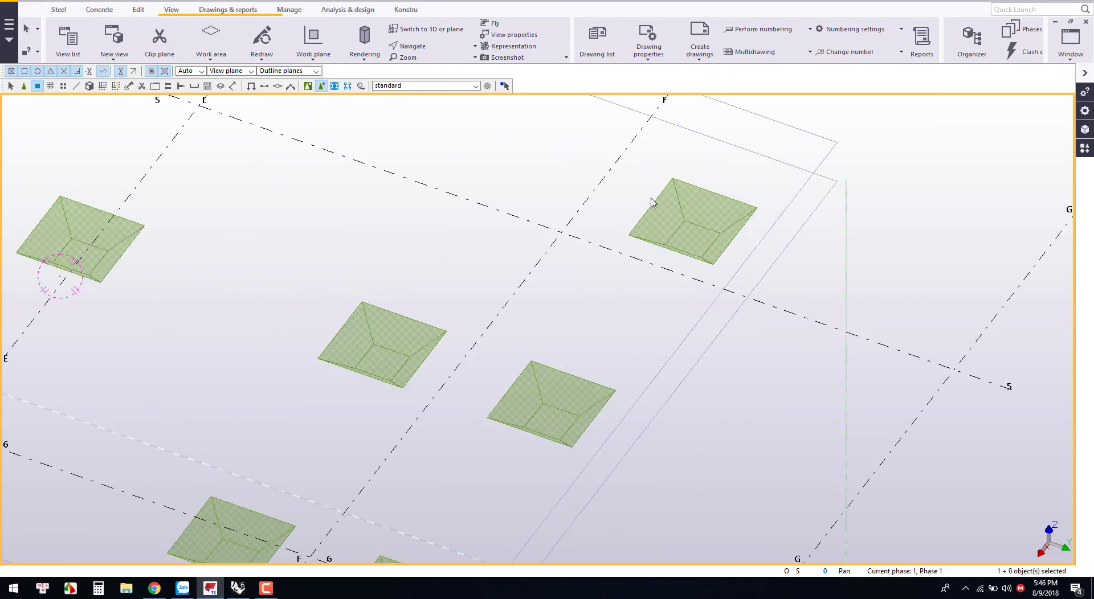
{"action": "scroll", "coordinate": [660, 211], "scroll_direction": "up", "scroll_amount": 6}
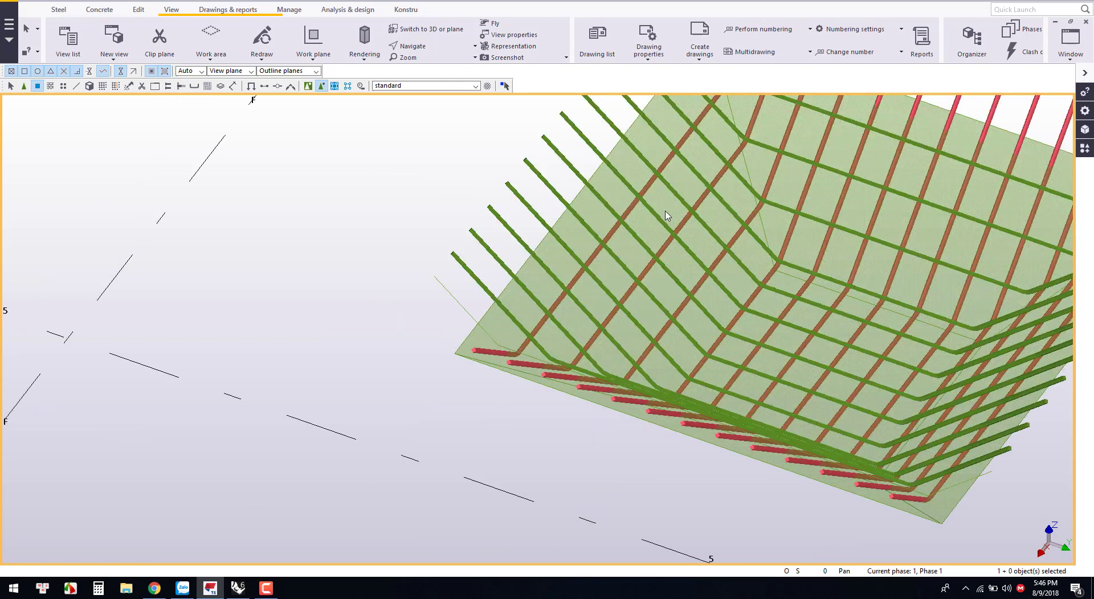
{"action": "scroll", "coordinate": [519, 272], "scroll_direction": "up", "scroll_amount": 3}
{"action": "scroll", "coordinate": [598, 373], "scroll_direction": "down", "scroll_amount": 6}
Orbit around the pit to inspect the generated rebar cage from several angles
{"action": "mouse_move", "coordinate": [557, 357]}
{"action": "middle_mouse_down", "text": "ctrl"}
{"action": "mouse_move", "coordinate": [476, 396]}
{"action": "mouse_move", "coordinate": [452, 342]}
{"action": "mouse_move", "coordinate": [471, 336]}
{"action": "mouse_move", "coordinate": [572, 399]}
{"action": "middle_mouse_up", "text": "ctrl"}
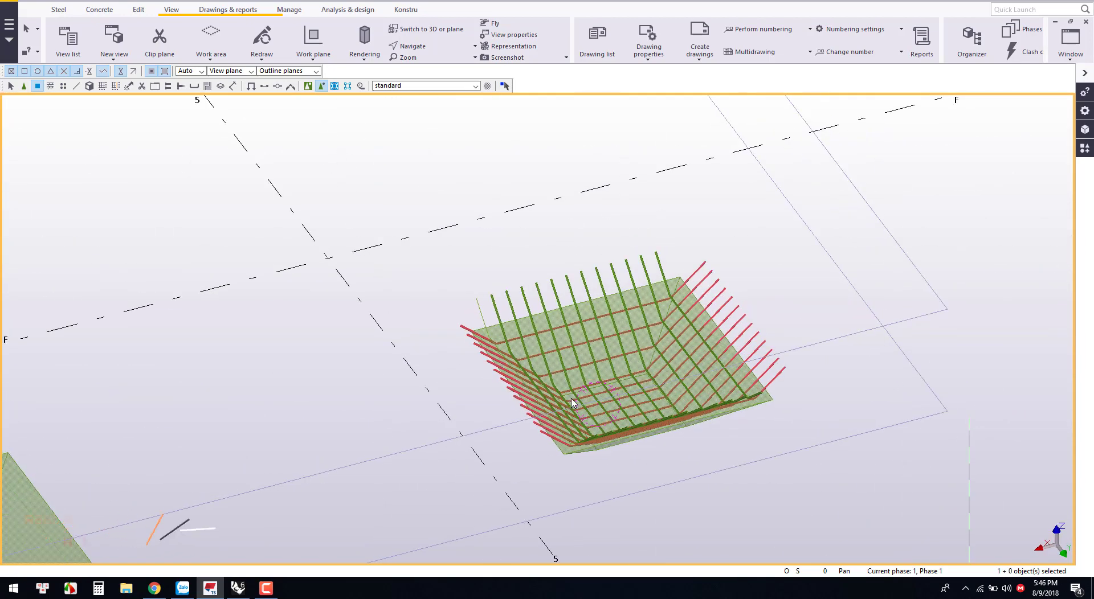
{"action": "scroll", "coordinate": [510, 356], "scroll_direction": "up", "scroll_amount": 5}
{"action": "mouse_move", "coordinate": [511, 356]}
{"action": "middle_mouse_down", "text": "ctrl"}
{"action": "mouse_move", "coordinate": [388, 369]}
{"action": "mouse_move", "coordinate": [415, 327]}
{"action": "mouse_move", "coordinate": [421, 284]}
{"action": "mouse_move", "coordinate": [613, 342]}
{"action": "mouse_move", "coordinate": [606, 356]}
{"action": "middle_mouse_up", "text": "ctrl"}
{"action": "scroll", "coordinate": [404, 370], "scroll_direction": "down", "scroll_amount": 5}
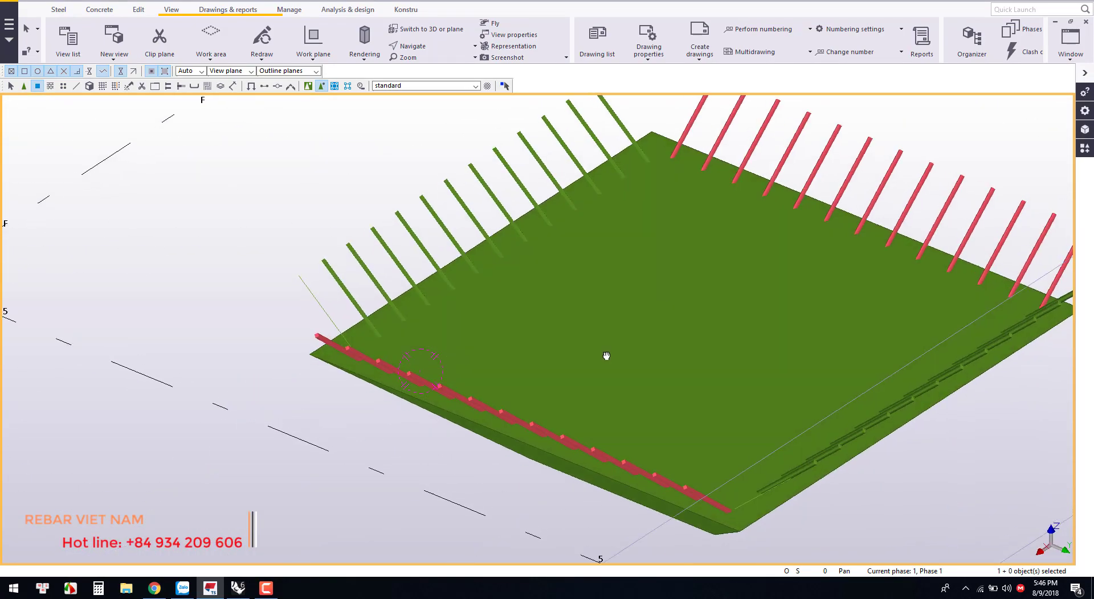
{"action": "mouse_move", "coordinate": [540, 354]}
{"action": "middle_mouse_down", "text": "ctrl"}
{"action": "mouse_move", "coordinate": [420, 367]}
{"action": "mouse_move", "coordinate": [391, 383]}
{"action": "middle_mouse_up", "text": "ctrl"}
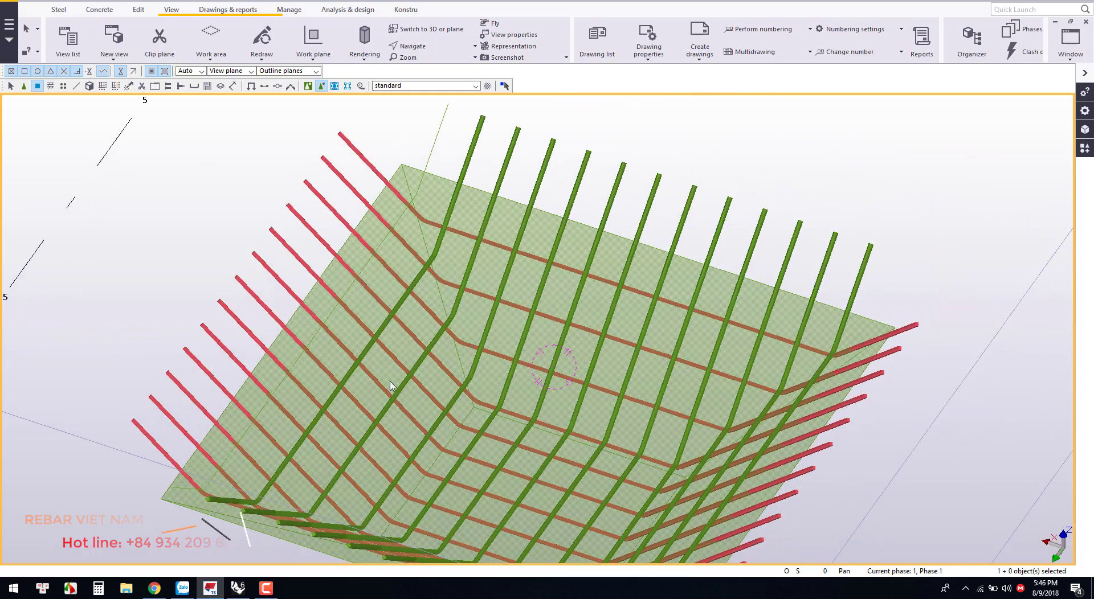
{"action": "scroll", "coordinate": [484, 343], "scroll_direction": "down", "scroll_amount": 5}
{"action": "scroll", "coordinate": [484, 343], "scroll_direction": "up", "scroll_amount": 6}
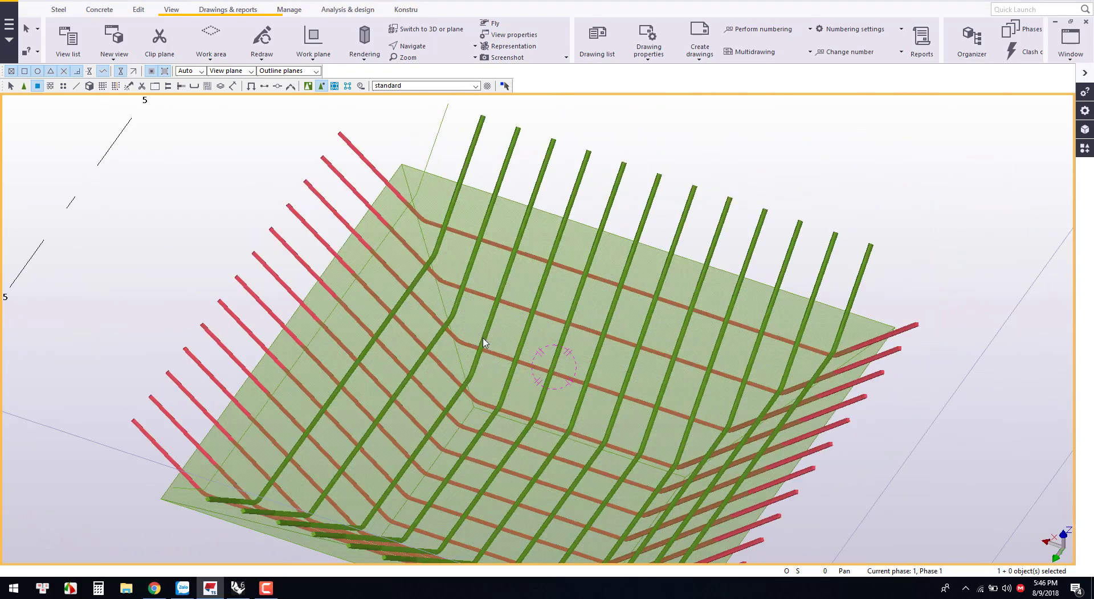
{"action": "key", "text": "alt+Tab"}
{"action": "scroll", "coordinate": [633, 320], "scroll_direction": "down", "scroll_amount": 5}
Change the rebar input from 12 H to a size 16 grade H main bar with 32 bending radius
{"action": "scroll", "coordinate": [864, 373], "scroll_direction": "up", "scroll_amount": 4}
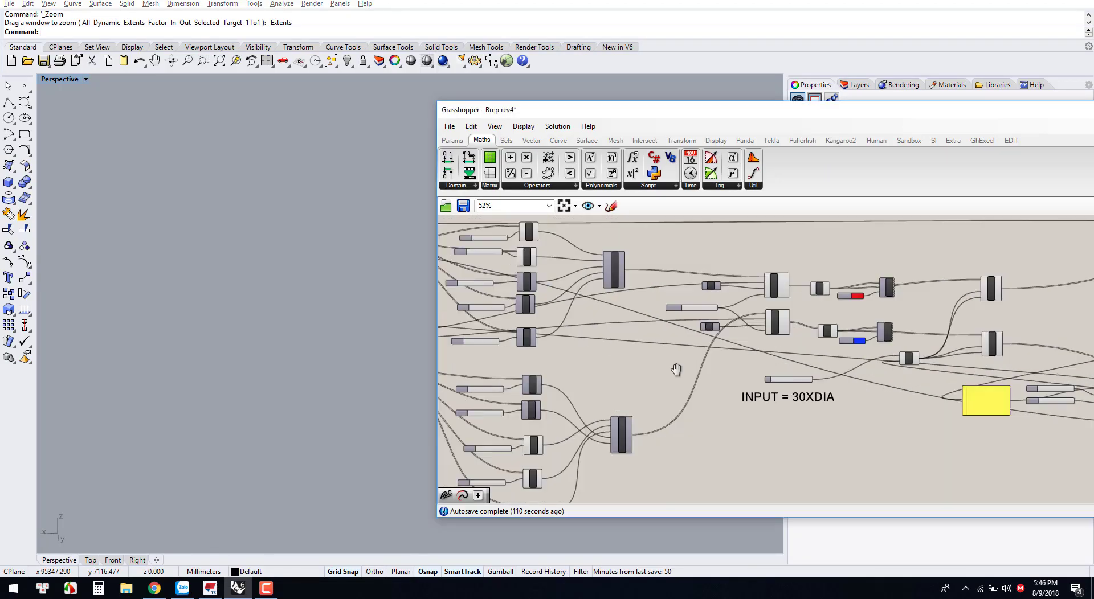
{"action": "scroll", "coordinate": [1035, 363], "scroll_direction": "up", "scroll_amount": 2}
{"action": "scroll", "coordinate": [789, 350], "scroll_direction": "up", "scroll_amount": 2}
{"action": "scroll", "coordinate": [827, 340], "scroll_direction": "up", "scroll_amount": 1}
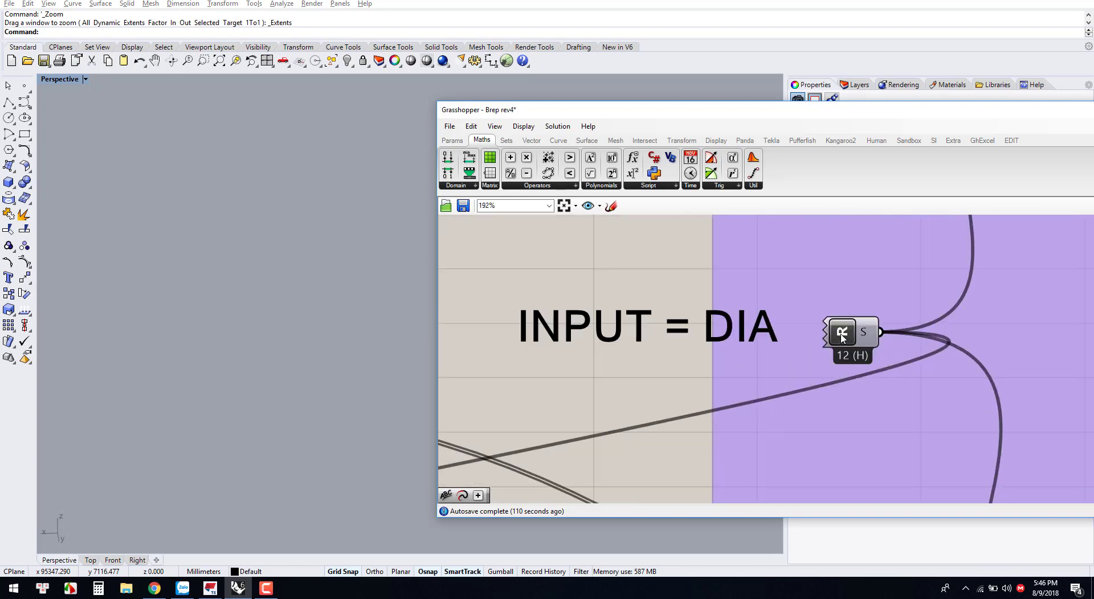
{"action": "double_click", "coordinate": [842, 337]}
{"action": "left_click", "coordinate": [279, 123]}
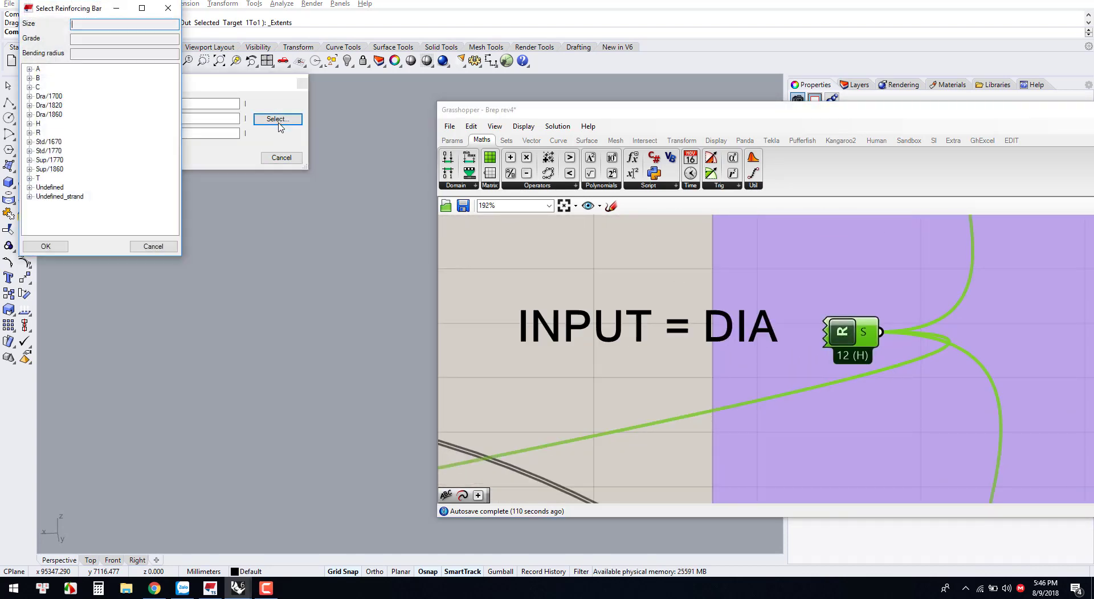
{"action": "double_click", "coordinate": [38, 124]}
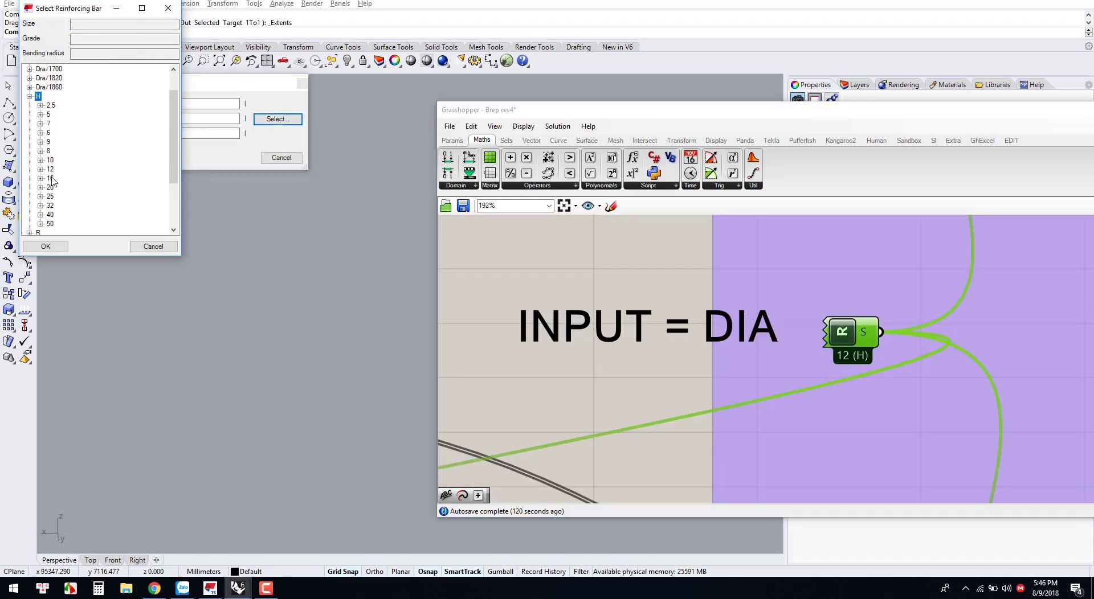
{"action": "double_click", "coordinate": [50, 188]}
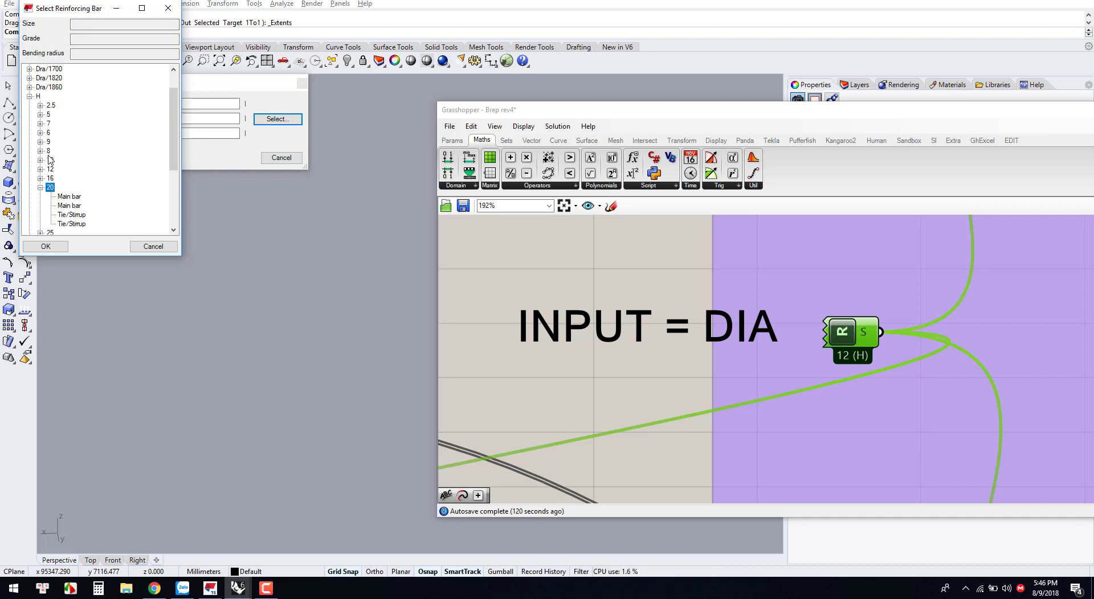
{"action": "double_click", "coordinate": [48, 135]}
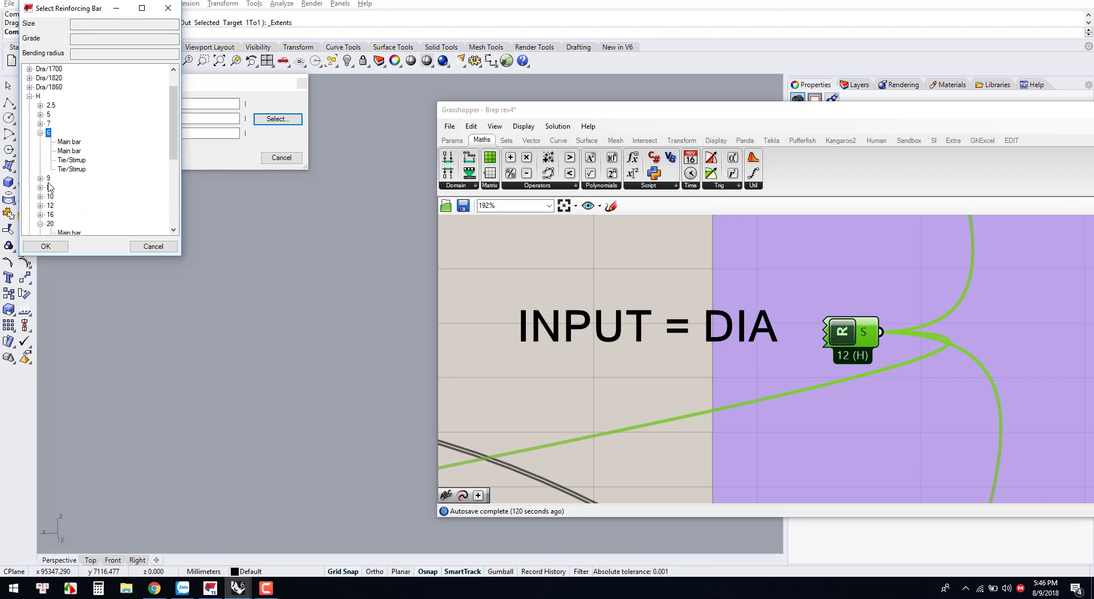
{"action": "double_click", "coordinate": [51, 215]}
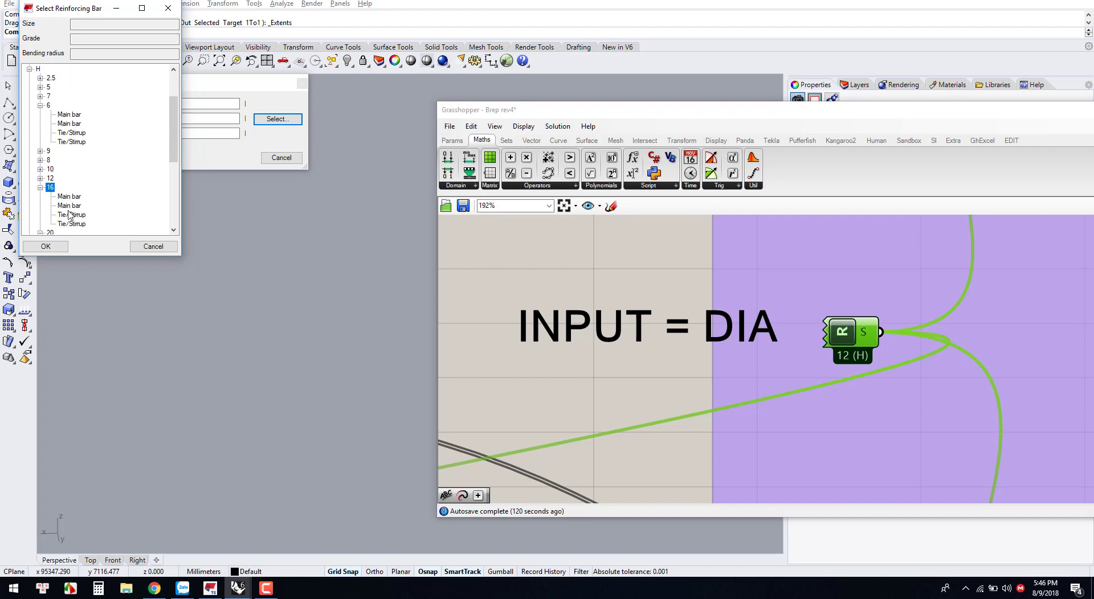
{"action": "left_click", "coordinate": [69, 204]}
{"action": "left_click", "coordinate": [46, 246]}
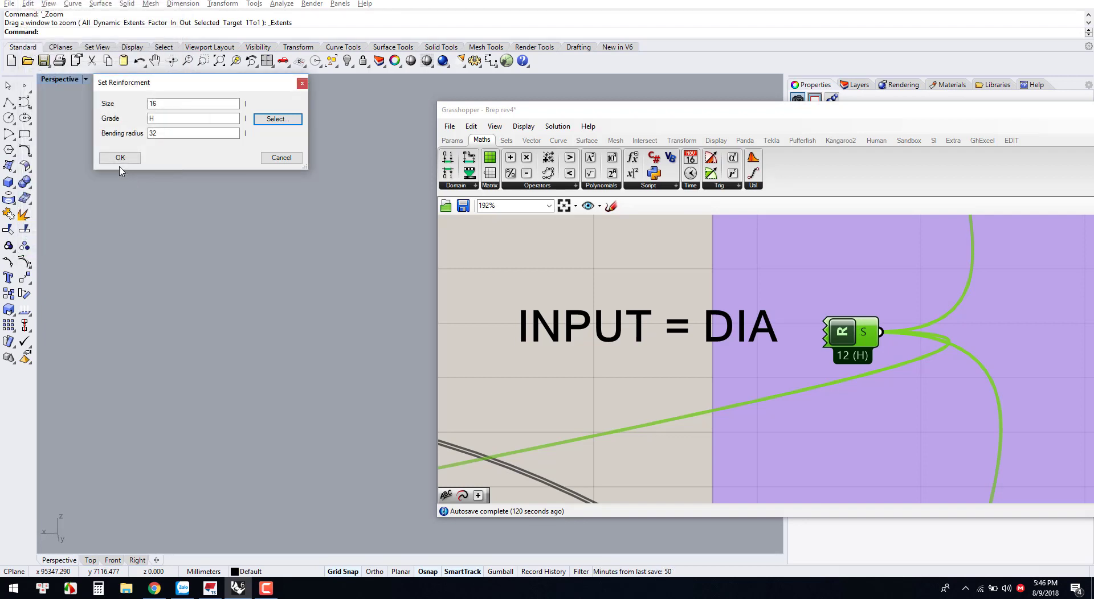
{"action": "left_click", "coordinate": [120, 159]}
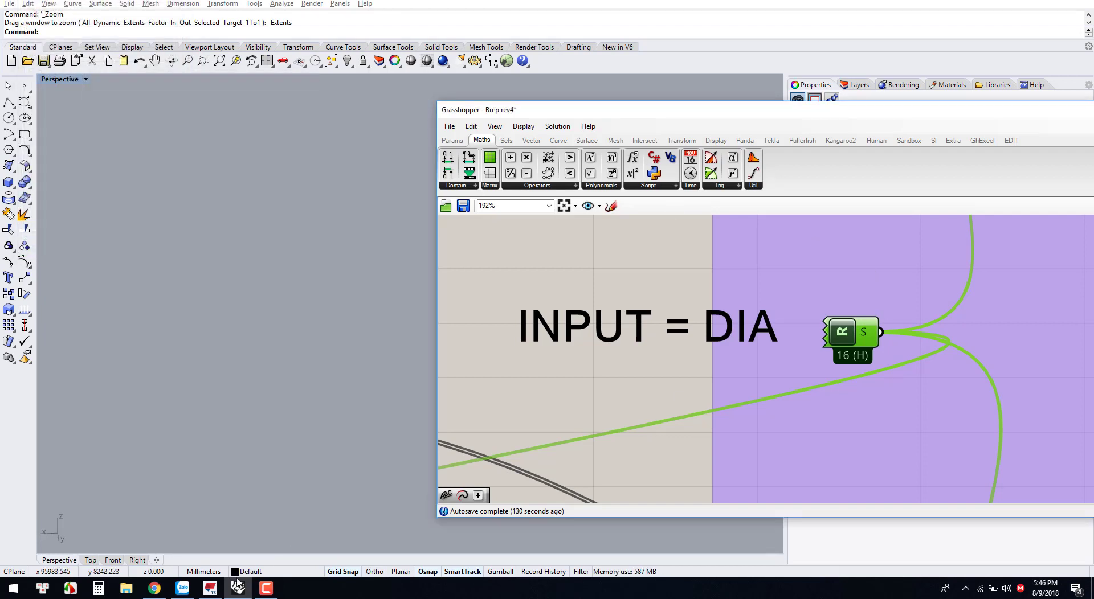
{"action": "key", "text": "alt+Tab"}
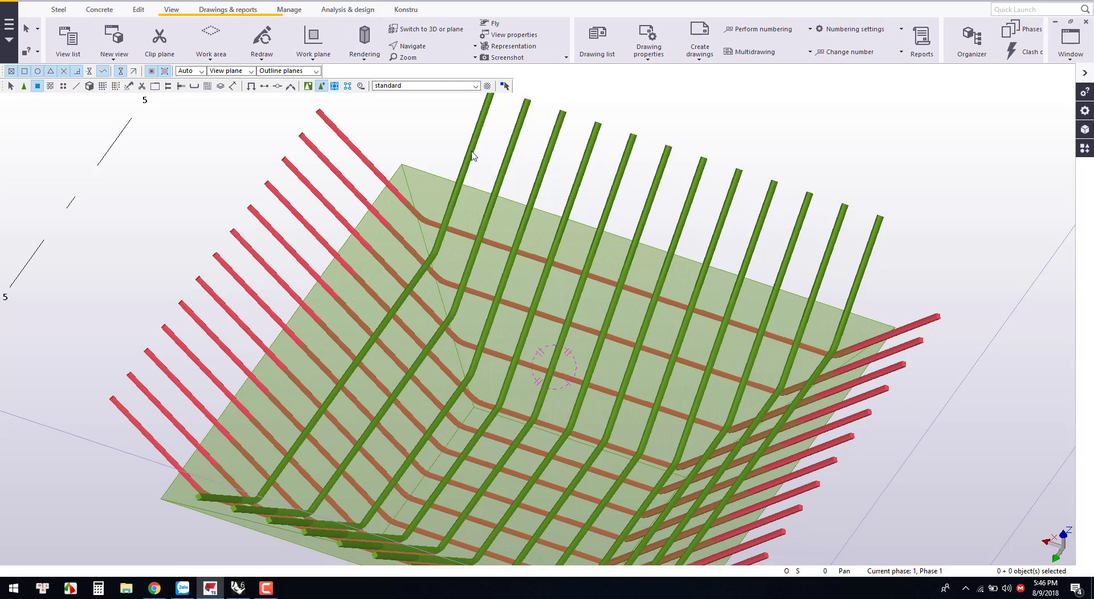
Check a cage bar's properties in Tekla: grade H and 32.00 bending radius
{"action": "middle_click_drag", "start_coordinate": [473, 155], "coordinate": [278, 121]}
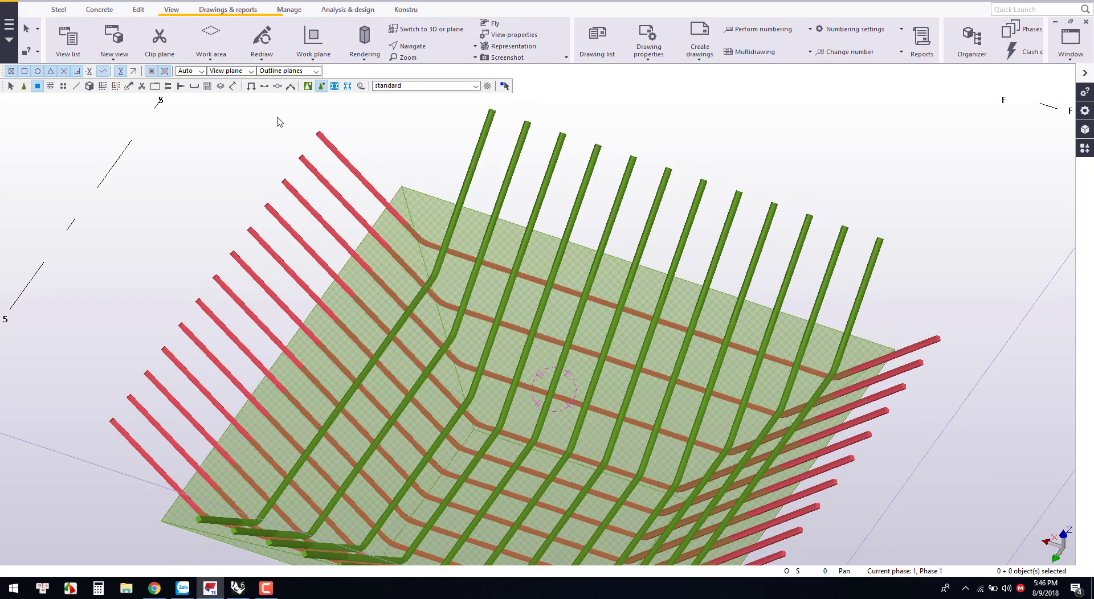
{"action": "double_click", "coordinate": [488, 133]}
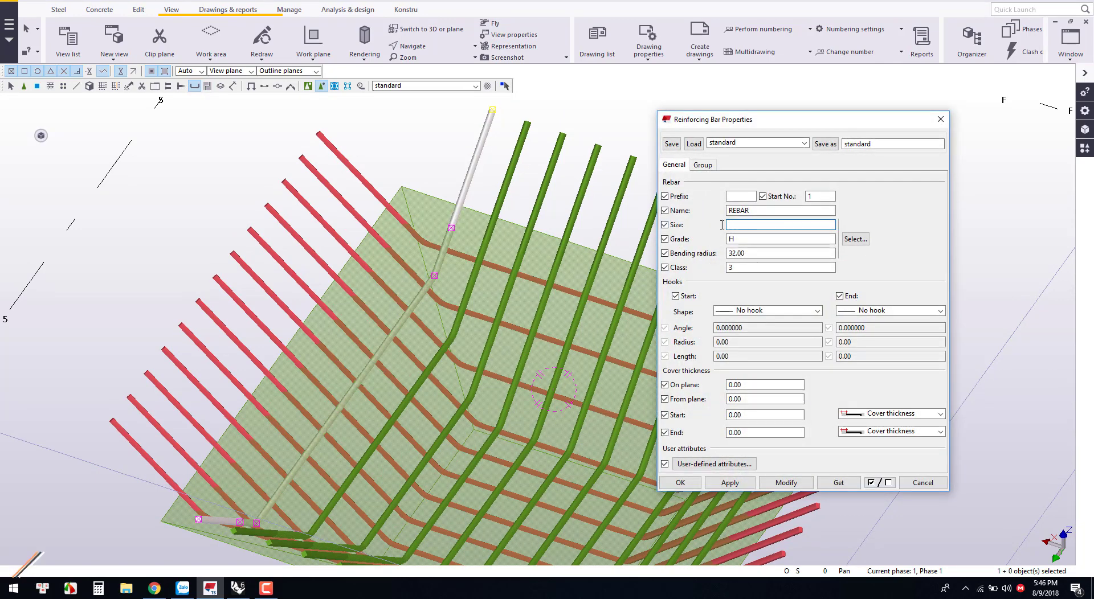
{"action": "left_click", "coordinate": [693, 488]}
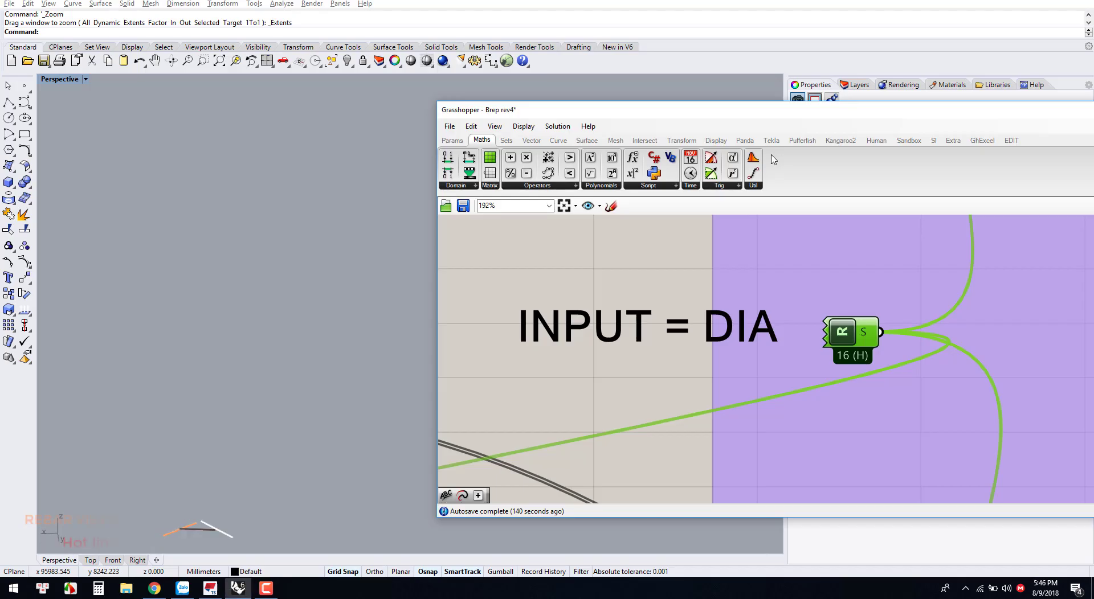
Select the size 12 main bar from the H group for the rebar input
{"action": "double_click", "coordinate": [842, 335]}
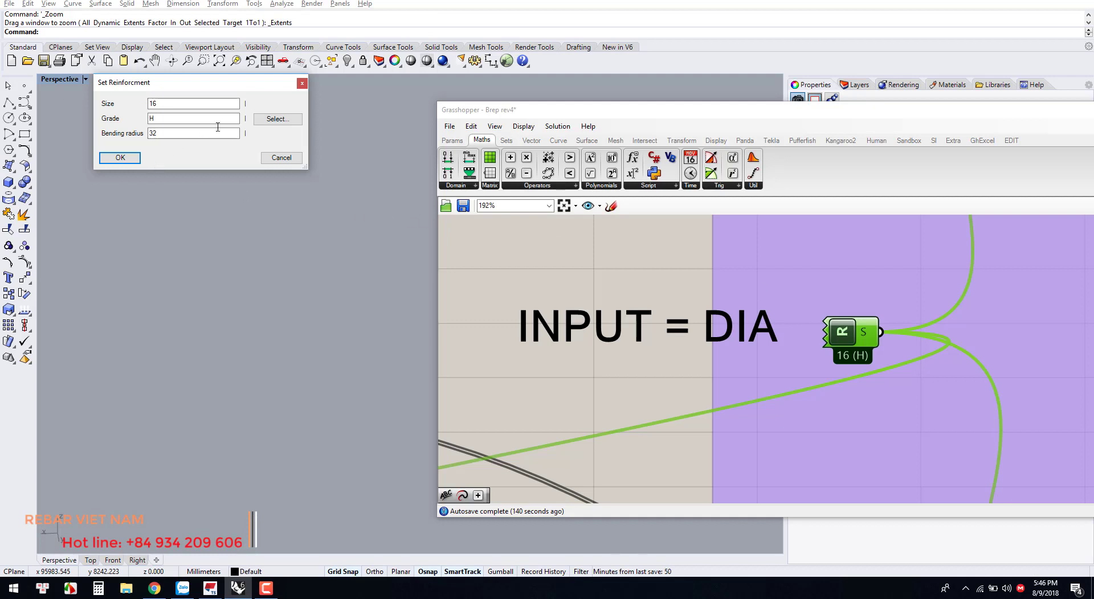
{"action": "left_click", "coordinate": [278, 118]}
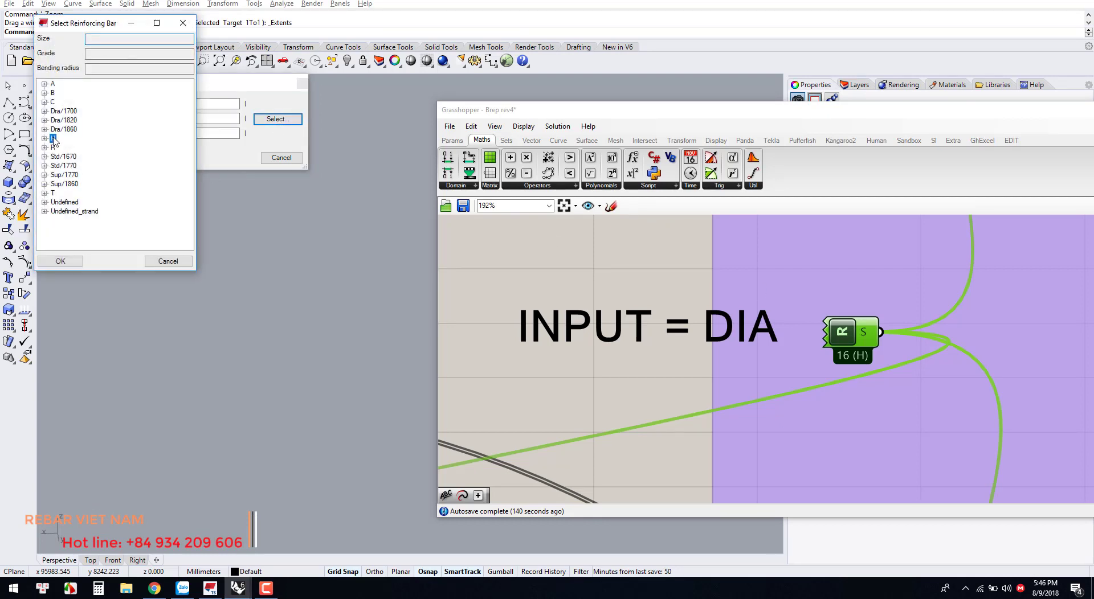
{"action": "double_click", "coordinate": [53, 139]}
{"action": "double_click", "coordinate": [65, 184]}
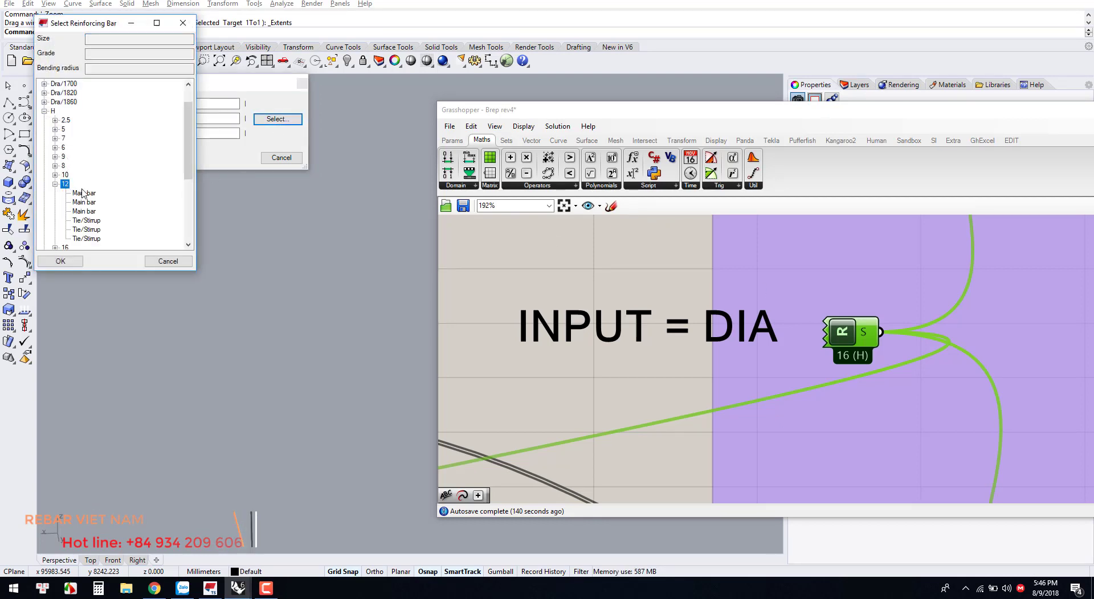
{"action": "double_click", "coordinate": [65, 174]}
{"action": "scroll", "coordinate": [78, 238], "scroll_direction": "down", "scroll_amount": 1}
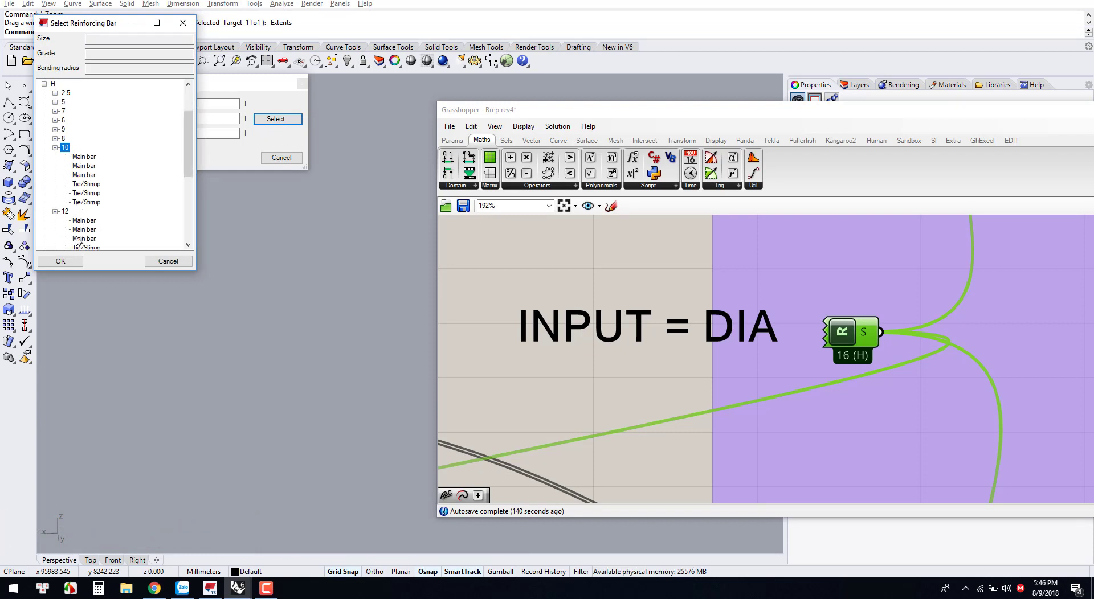
{"action": "double_click", "coordinate": [82, 222]}
{"action": "left_click", "coordinate": [113, 156]}
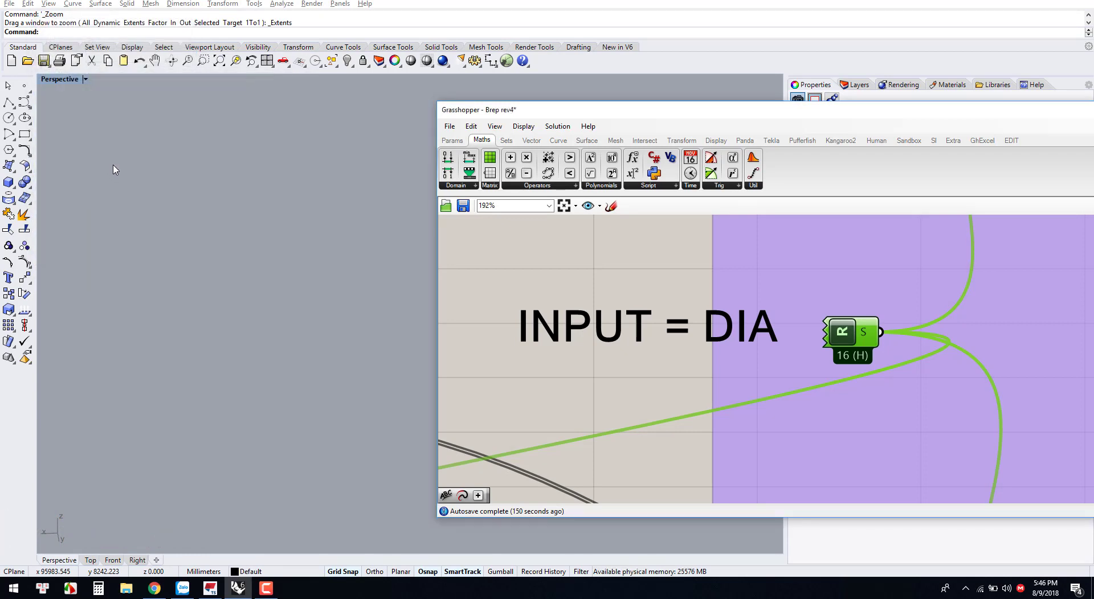
{"action": "key", "text": "alt+Tab"}
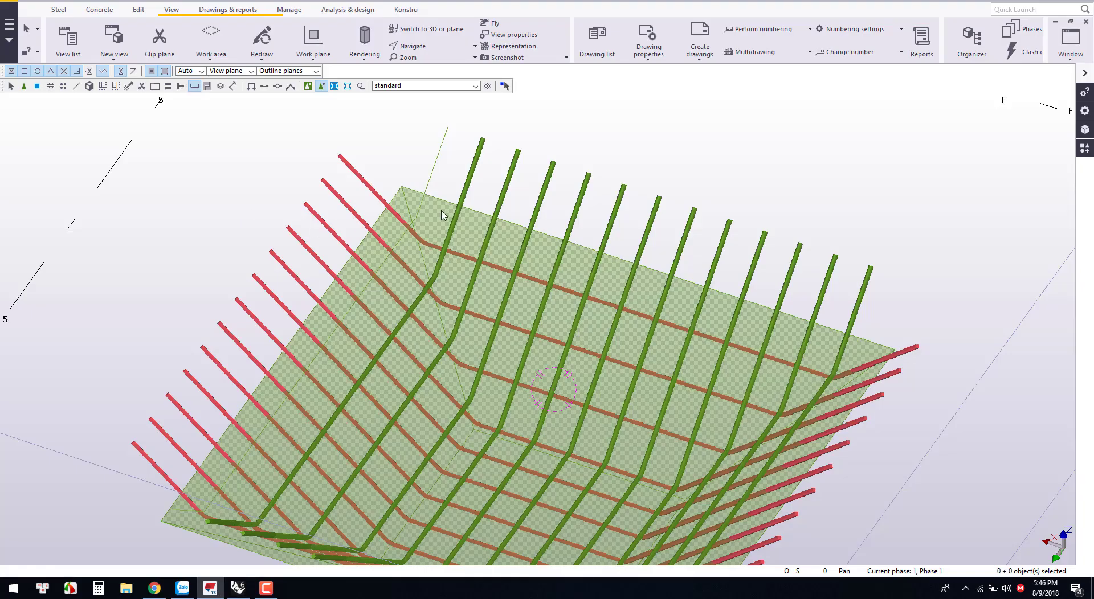
Window-select the test rebar cage in the top-right pit and delete it
{"action": "double_click", "coordinate": [468, 187]}
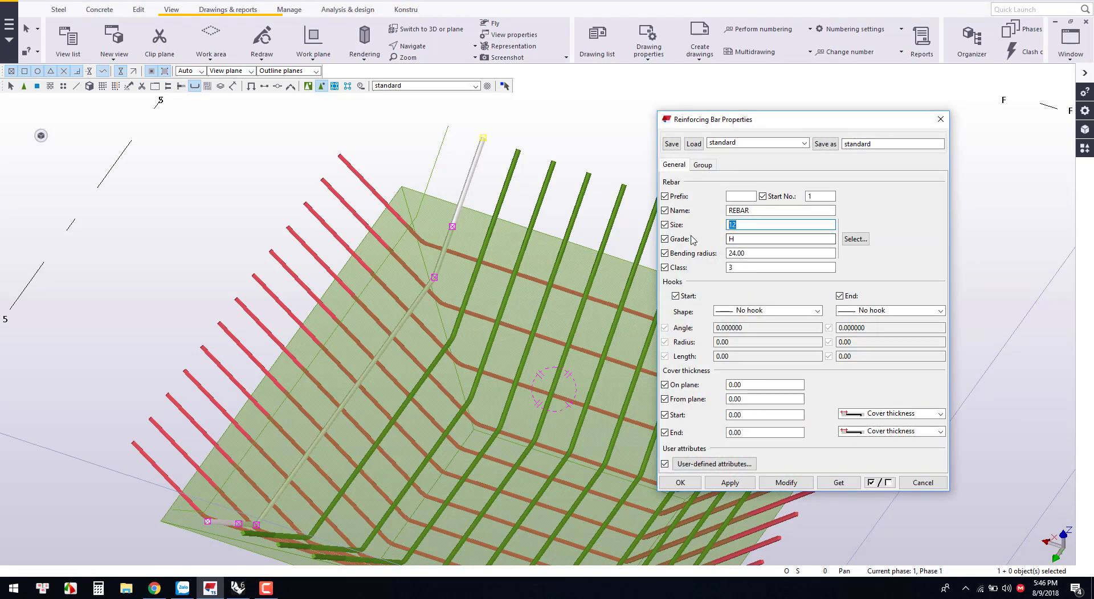
{"action": "left_click", "coordinate": [680, 482]}
{"action": "scroll", "coordinate": [627, 273], "scroll_direction": "down", "scroll_amount": 3}
{"action": "scroll", "coordinate": [620, 281], "scroll_direction": "down", "scroll_amount": 3}
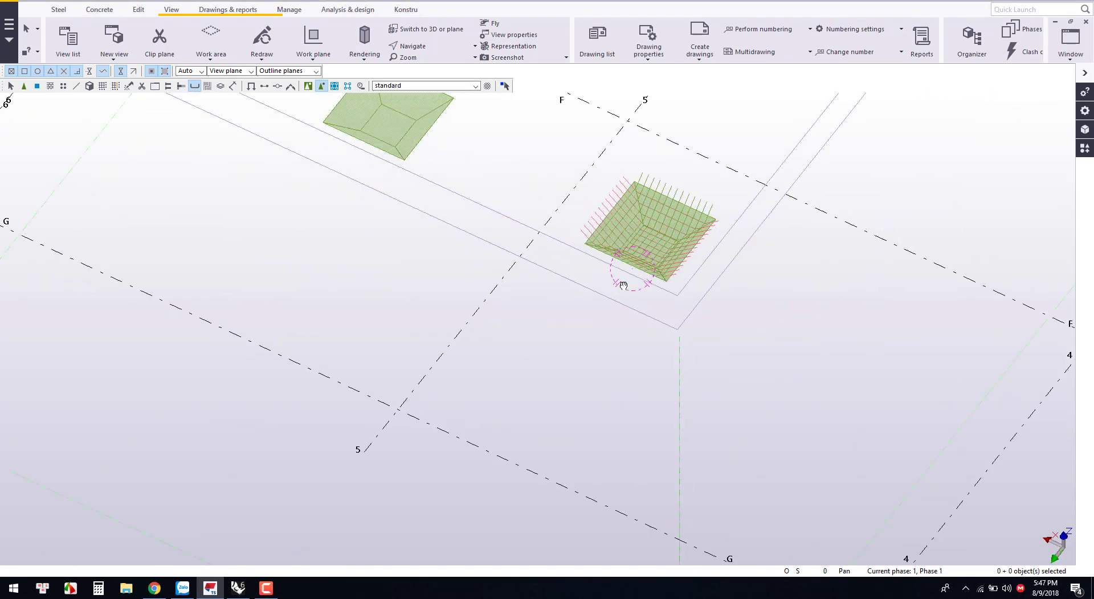
{"action": "scroll", "coordinate": [636, 238], "scroll_direction": "up", "scroll_amount": 4}
{"action": "scroll", "coordinate": [635, 238], "scroll_direction": "down", "scroll_amount": 3}
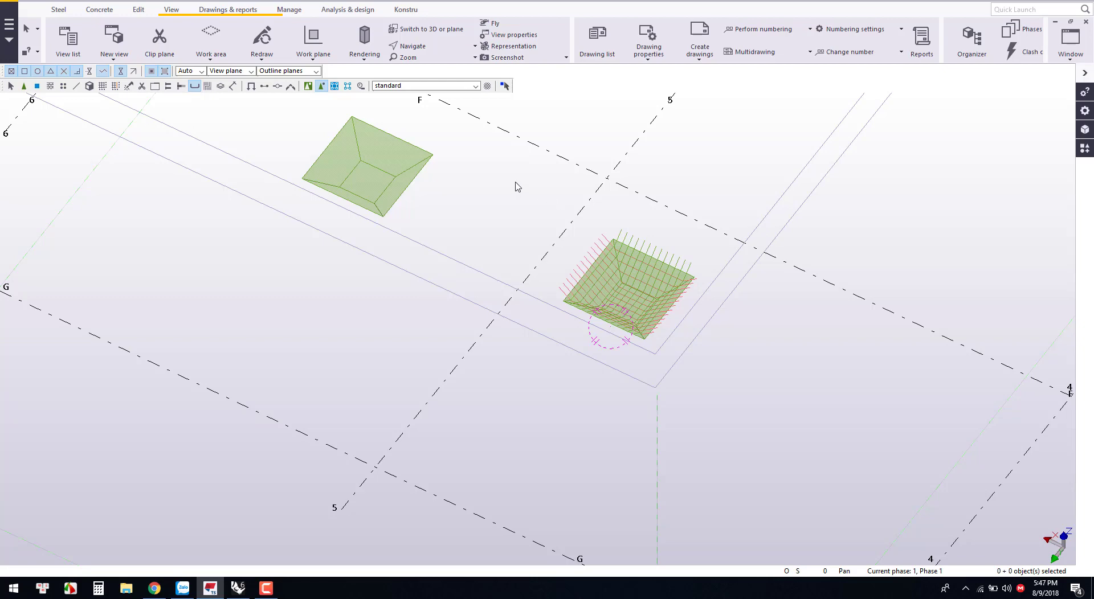
{"action": "left_click_drag", "start_coordinate": [516, 182], "coordinate": [844, 393]}
{"action": "key", "text": "Delete"}
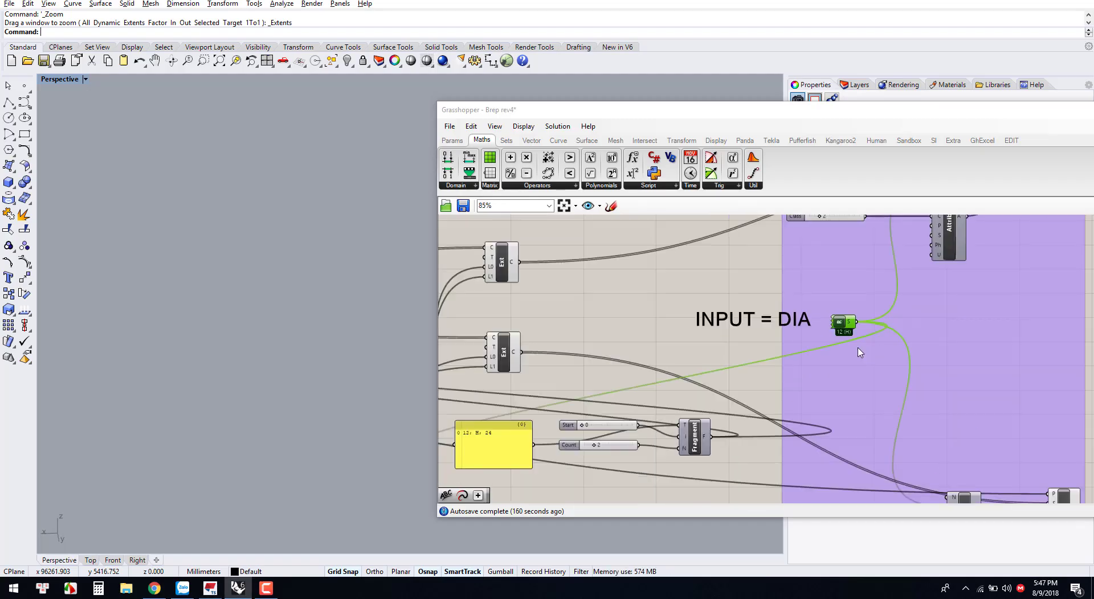
Set the MO input to 'Set Multiple Tekla.Structures.Model.Beams' to pick several slab parts
{"action": "scroll", "coordinate": [859, 352], "scroll_direction": "down", "scroll_amount": 5}
{"action": "scroll", "coordinate": [659, 357], "scroll_direction": "up", "scroll_amount": 2}
{"action": "scroll", "coordinate": [659, 357], "scroll_direction": "up", "scroll_amount": 1}
{"action": "scroll", "coordinate": [659, 356], "scroll_direction": "up", "scroll_amount": 1}
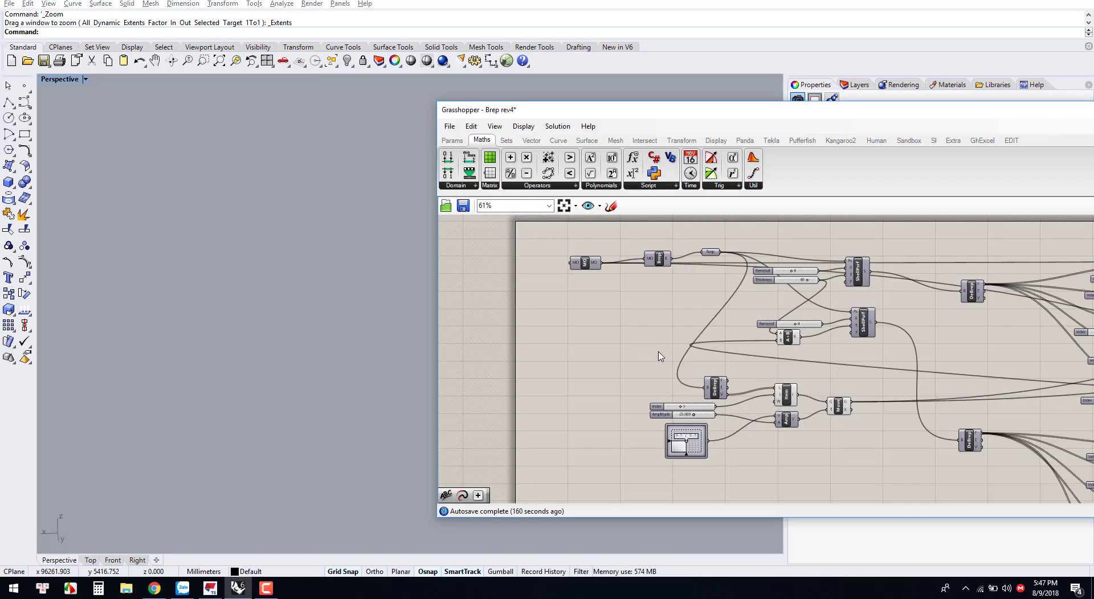
{"action": "scroll", "coordinate": [582, 275], "scroll_direction": "up", "scroll_amount": 3}
{"action": "right_click", "coordinate": [572, 255]}
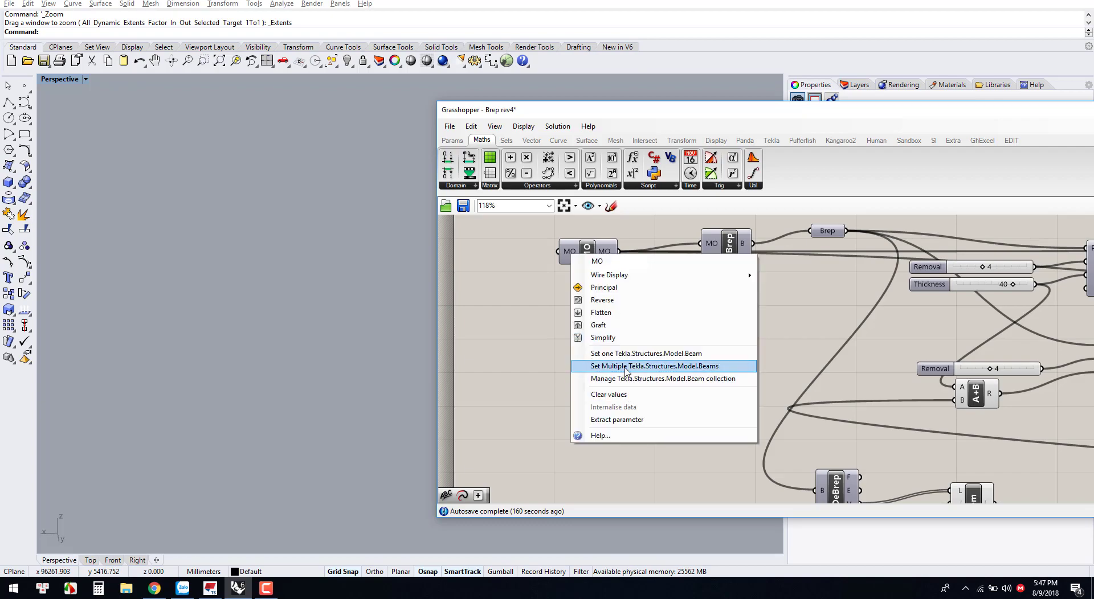
{"action": "left_click", "coordinate": [627, 366]}
{"action": "scroll", "coordinate": [623, 362], "scroll_direction": "down", "scroll_amount": 4}
{"action": "scroll", "coordinate": [623, 367], "scroll_direction": "up", "scroll_amount": 3}
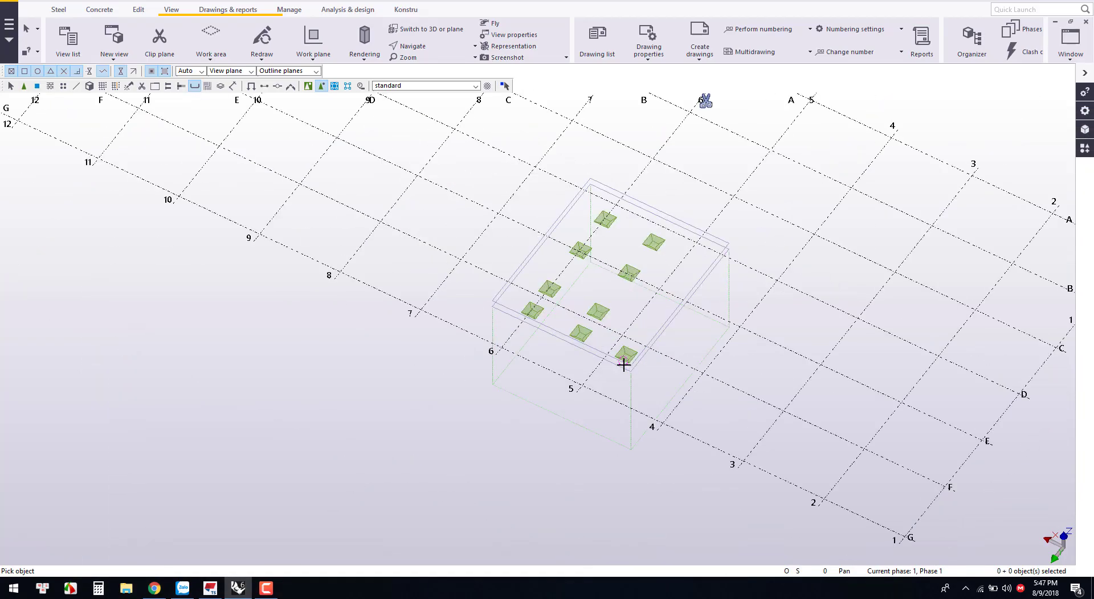
Change the selection filter and window-select all sunken pits to generate their rebar cages
{"action": "scroll", "coordinate": [624, 364], "scroll_direction": "up", "scroll_amount": 3}
{"action": "scroll", "coordinate": [549, 300], "scroll_direction": "up", "scroll_amount": 3}
{"action": "scroll", "coordinate": [547, 300], "scroll_direction": "down", "scroll_amount": 3}
{"action": "middle_click_drag", "start_coordinate": [544, 305], "coordinate": [520, 363]}
{"action": "scroll", "coordinate": [586, 370], "scroll_direction": "down", "scroll_amount": 4}
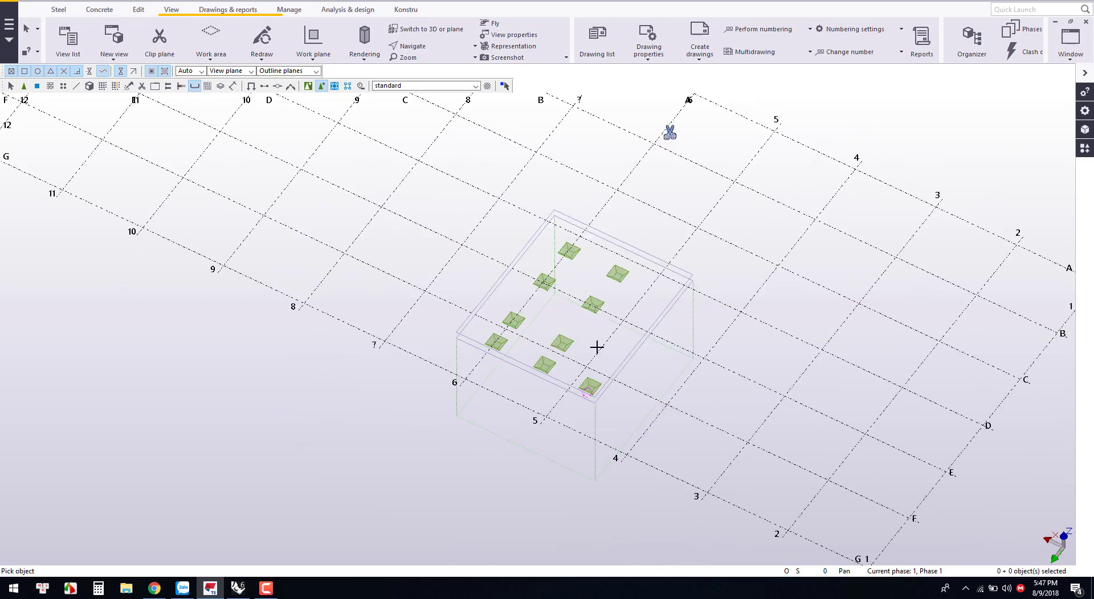
{"action": "left_click", "coordinate": [368, 432]}
{"action": "left_click", "coordinate": [37, 86]}
{"action": "left_click_drag", "start_coordinate": [392, 186], "coordinate": [691, 429]}
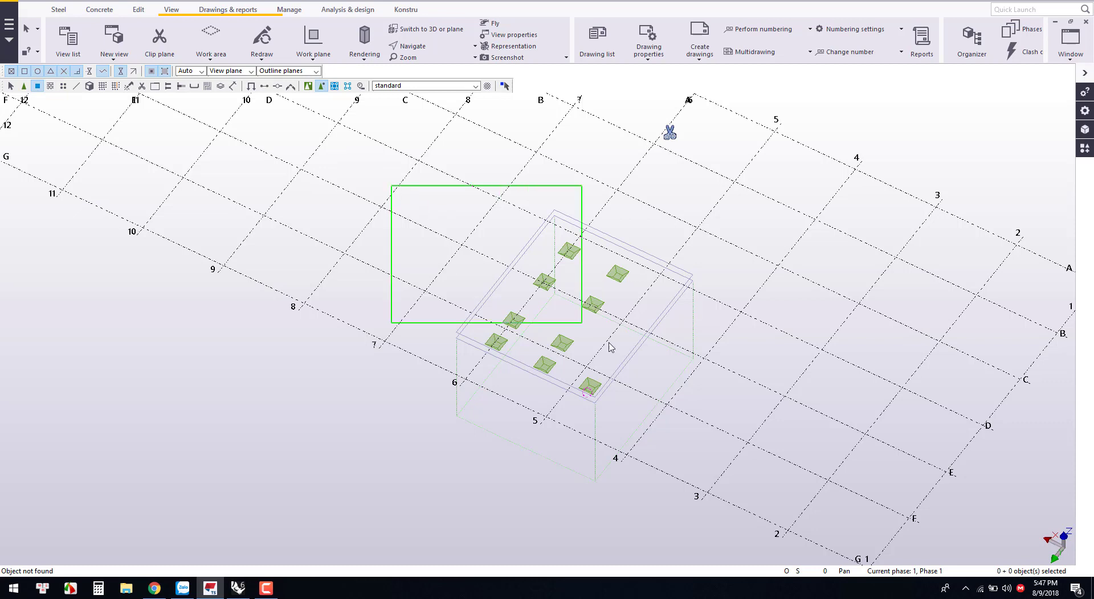
Inspect the cages across the reinforced pits, then window-select all pits with their cages
{"action": "scroll", "coordinate": [599, 320], "scroll_direction": "up", "scroll_amount": 4}
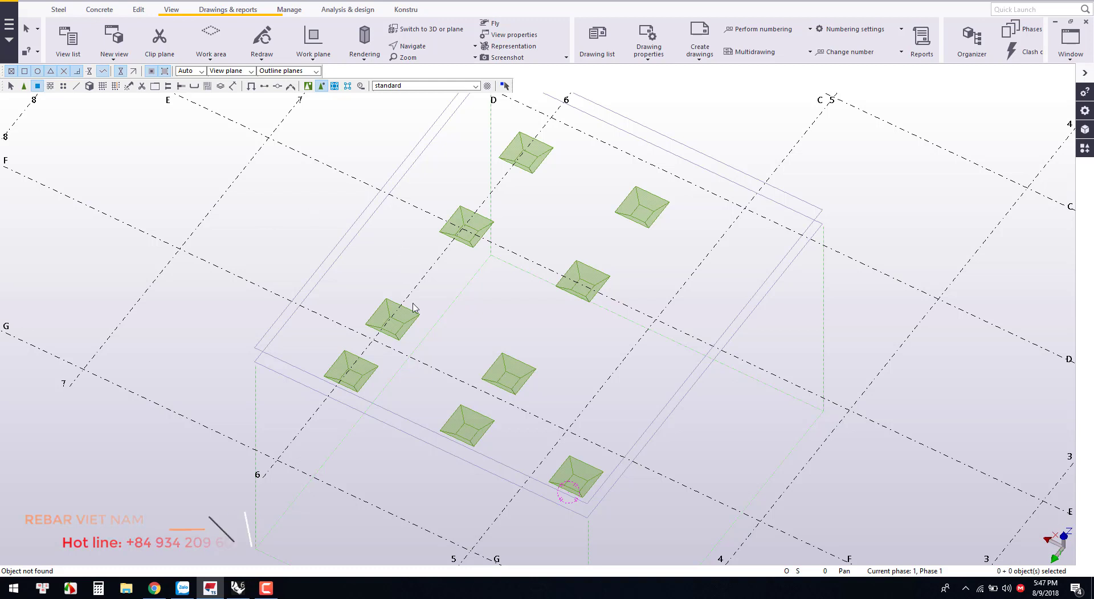
{"action": "scroll", "coordinate": [414, 308], "scroll_direction": "up", "scroll_amount": 5}
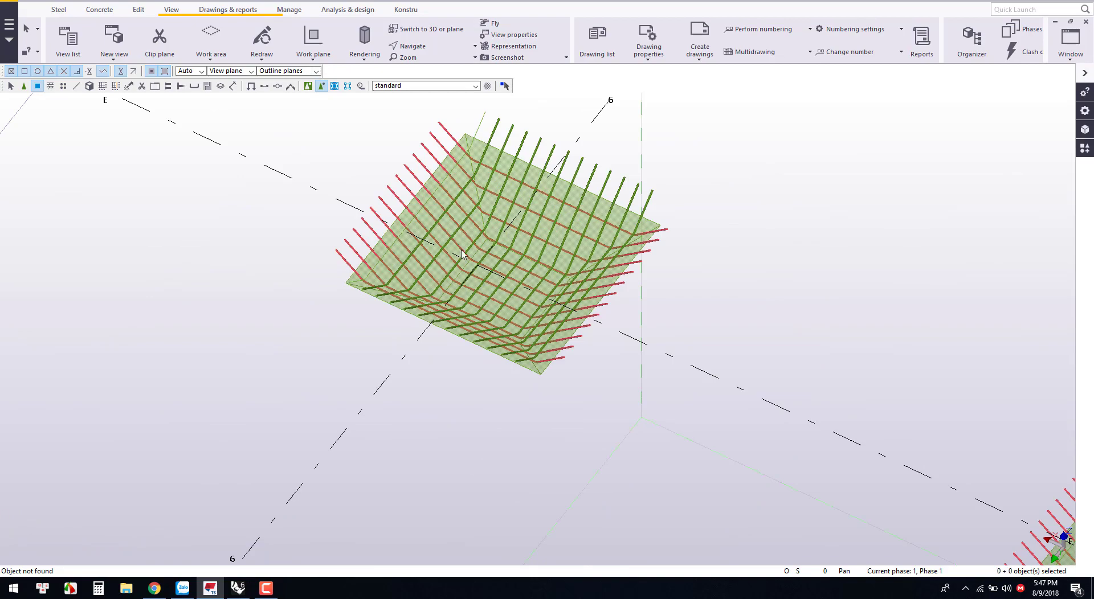
{"action": "middle_click_drag", "start_coordinate": [463, 255], "coordinate": [446, 290], "text": "ctrl"}
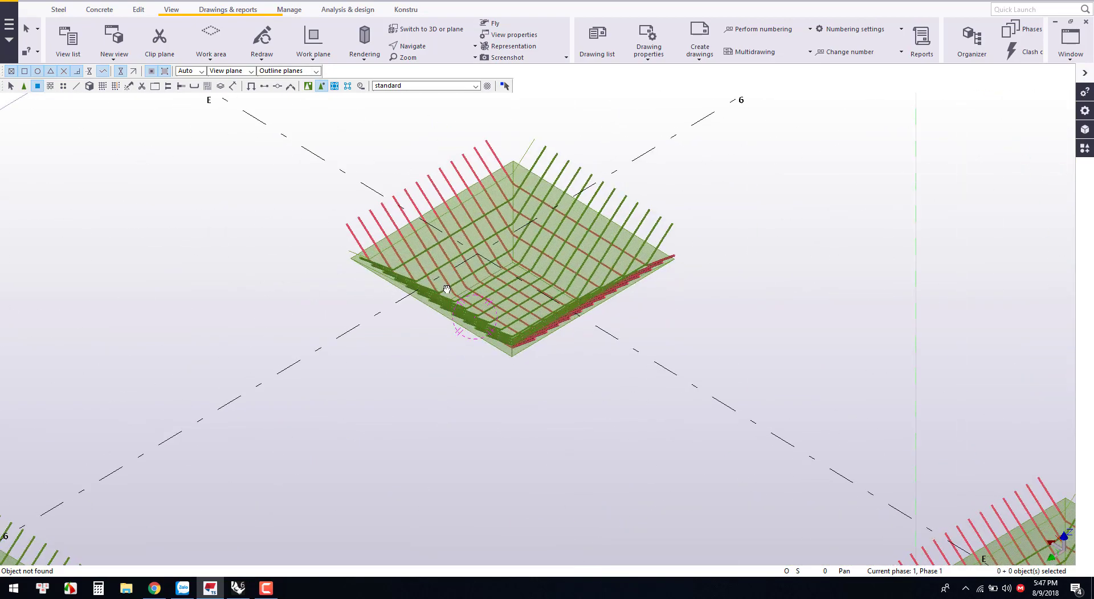
{"action": "scroll", "coordinate": [447, 289], "scroll_direction": "down", "scroll_amount": 4}
{"action": "scroll", "coordinate": [377, 198], "scroll_direction": "down", "scroll_amount": 3}
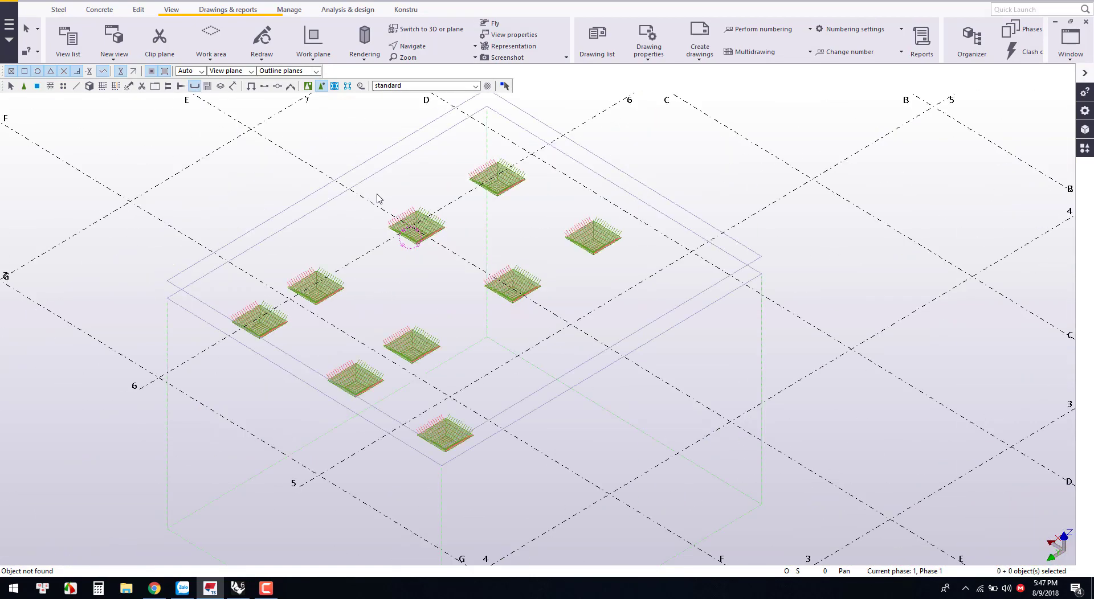
{"action": "scroll", "coordinate": [381, 229], "scroll_direction": "up", "scroll_amount": 3}
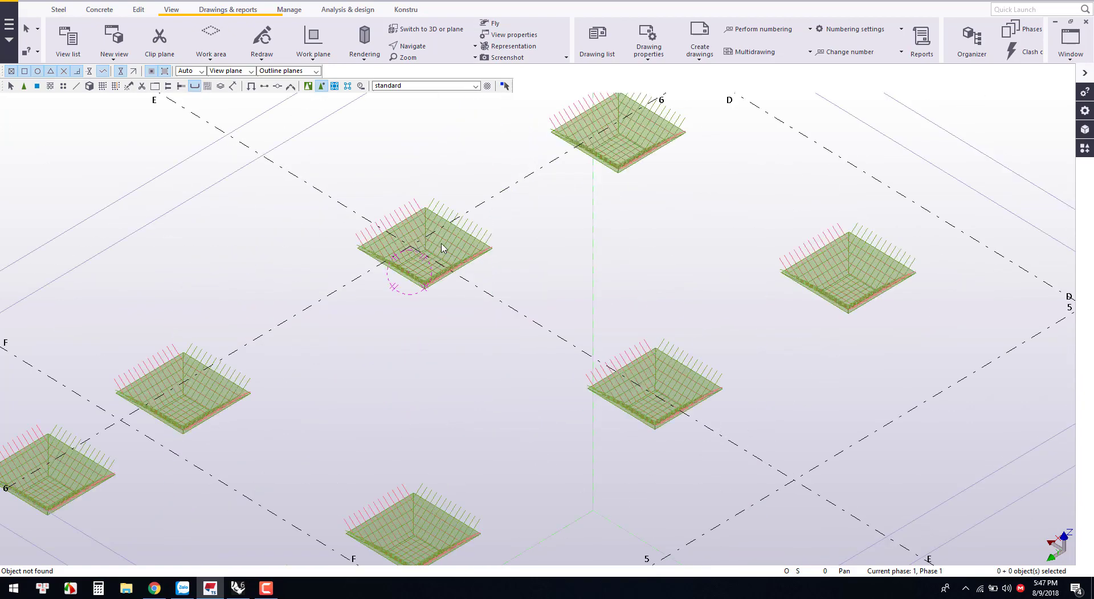
{"action": "mouse_move", "coordinate": [478, 297]}
{"action": "middle_mouse_down"}
{"action": "mouse_move", "coordinate": [580, 309]}
{"action": "mouse_move", "coordinate": [449, 309]}
{"action": "middle_mouse_up"}
{"action": "scroll", "coordinate": [450, 309], "scroll_direction": "down", "scroll_amount": 2}
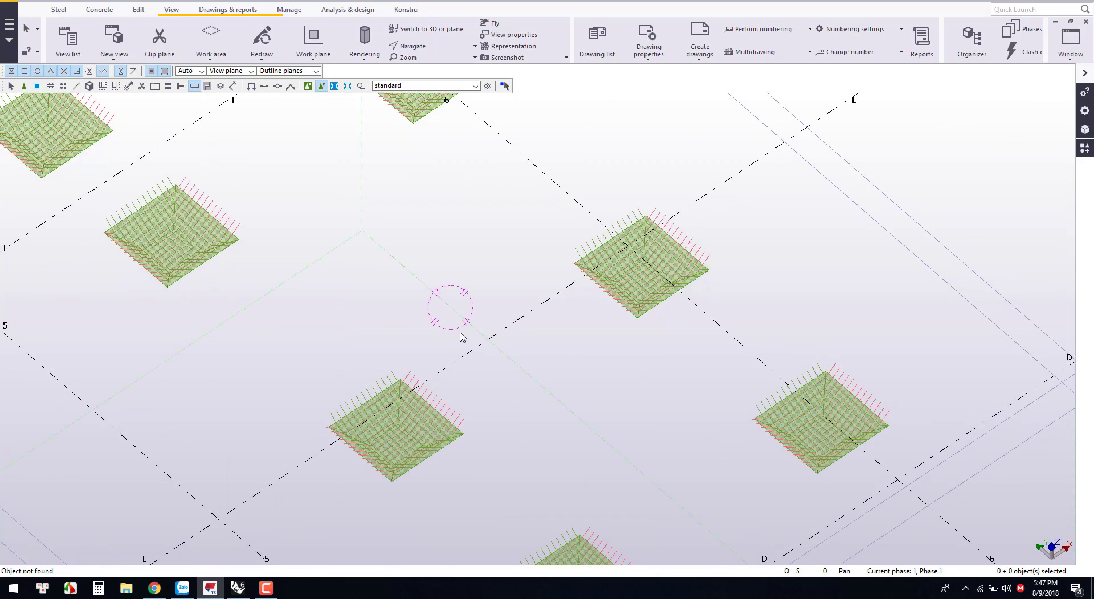
{"action": "scroll", "coordinate": [285, 268], "scroll_direction": "down", "scroll_amount": 2}
{"action": "left_click_drag", "start_coordinate": [73, 120], "coordinate": [751, 512]}
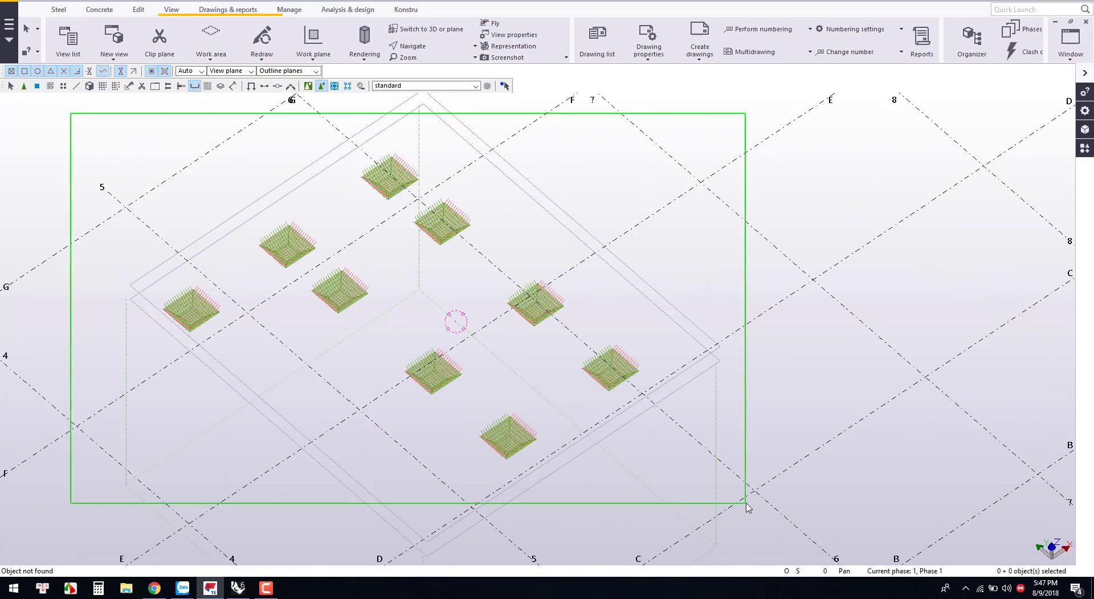
Delete the generated rebar cages from all pits
{"action": "key", "text": "Delete"}
{"action": "scroll", "coordinate": [179, 313], "scroll_direction": "up", "scroll_amount": 2}
{"action": "scroll", "coordinate": [182, 314], "scroll_direction": "up", "scroll_amount": 2}
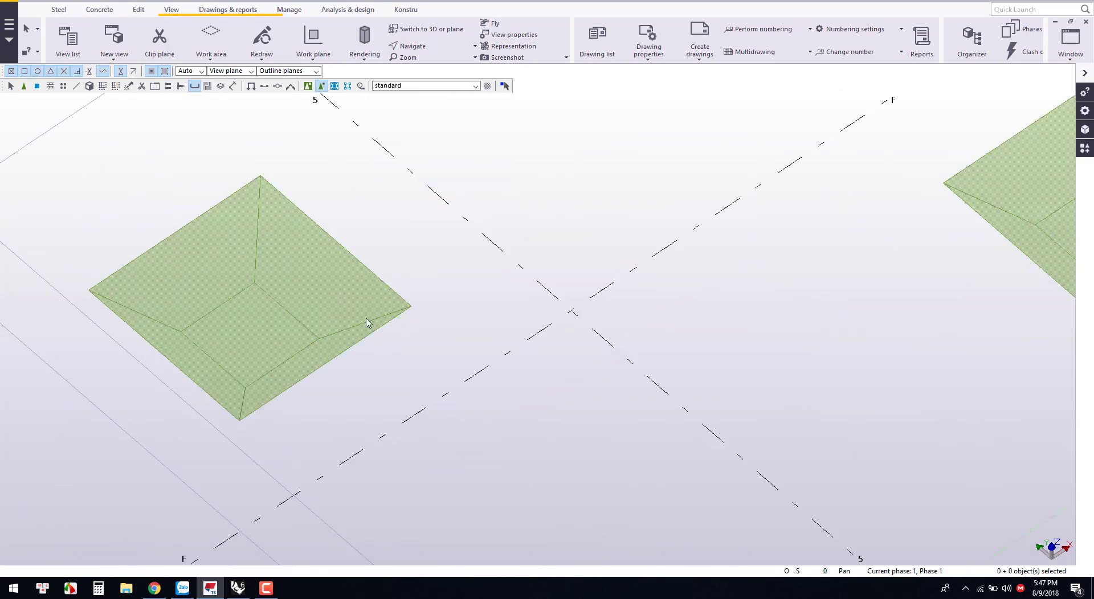
Reassign the MO input to a single object by picking the left pit, regenerating its cage
{"action": "key", "text": "alt+Tab"}
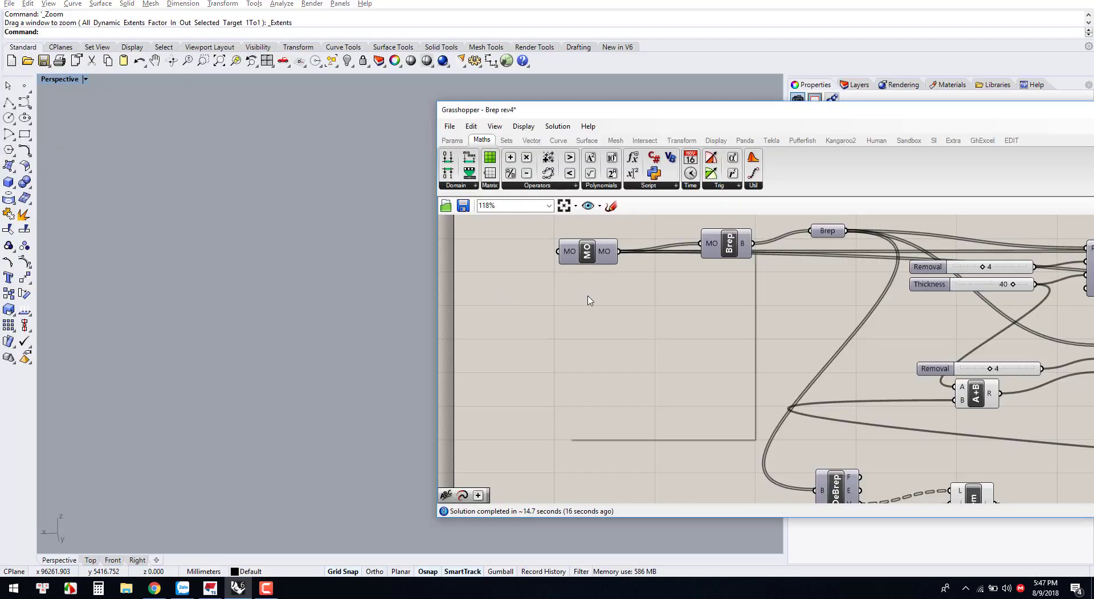
{"action": "right_click", "coordinate": [570, 251]}
{"action": "key", "text": "alt+Tab"}
{"action": "left_click_drag", "start_coordinate": [350, 215], "coordinate": [217, 293]}
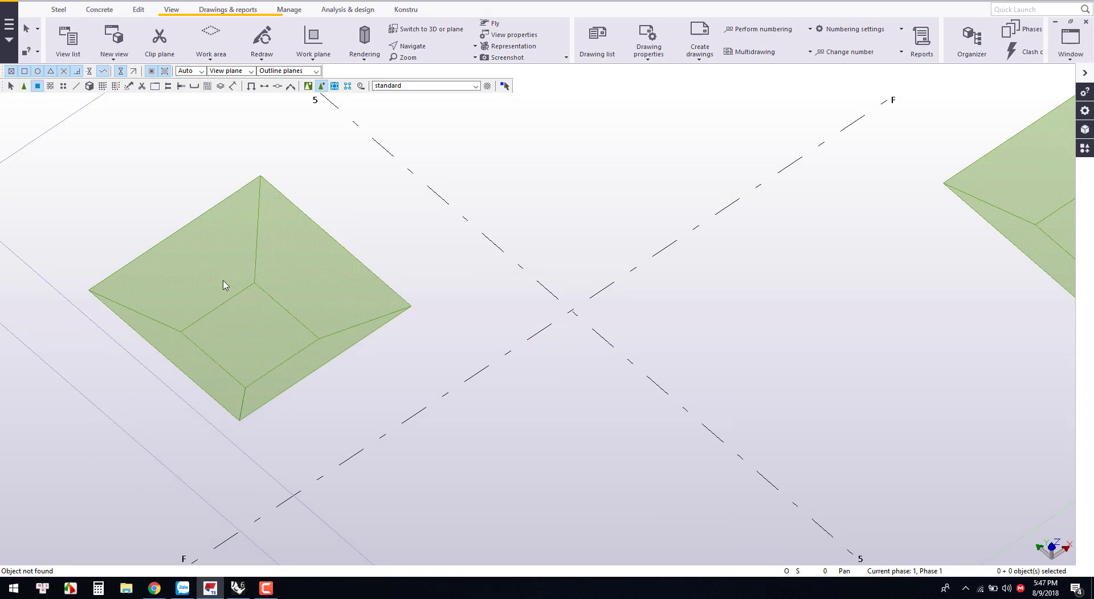
{"action": "left_click", "coordinate": [259, 272]}
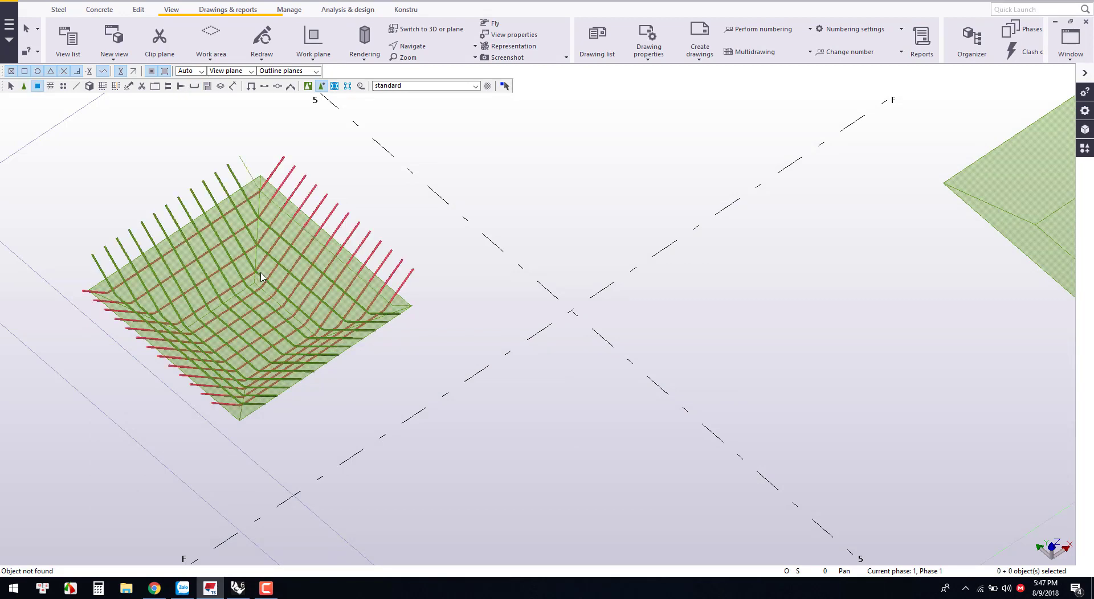
{"action": "key", "text": "alt+Tab"}
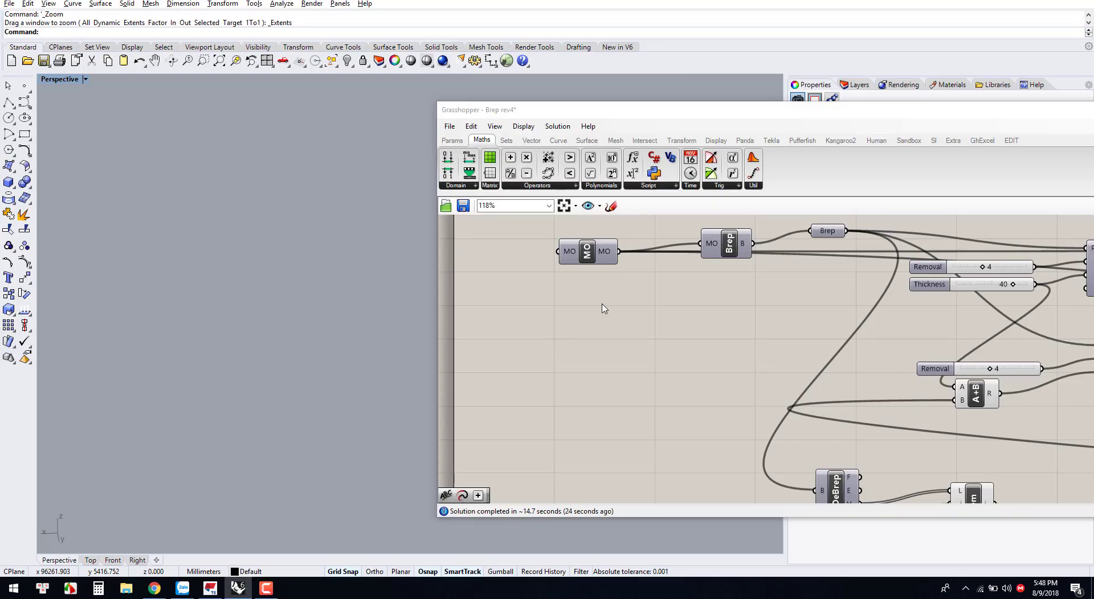
Raise the anchorage slider A from 20 to 68
{"action": "scroll", "coordinate": [532, 306], "scroll_direction": "down", "scroll_amount": 3}
{"action": "scroll", "coordinate": [653, 350], "scroll_direction": "up", "scroll_amount": 3}
{"action": "scroll", "coordinate": [825, 375], "scroll_direction": "up", "scroll_amount": 5}
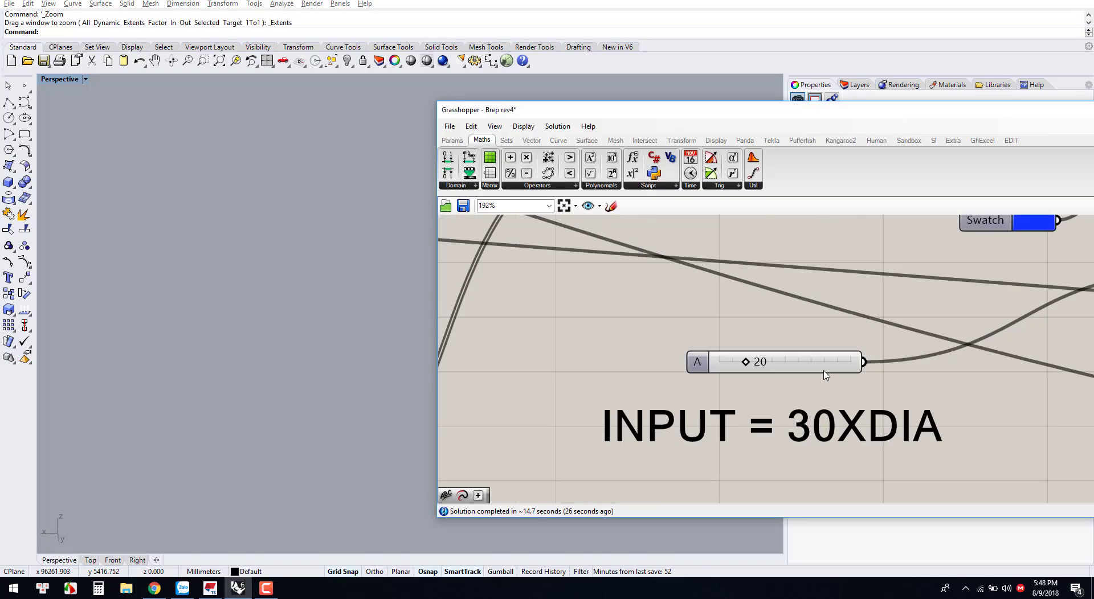
{"action": "scroll", "coordinate": [749, 363], "scroll_direction": "up", "scroll_amount": 2}
{"action": "mouse_move", "coordinate": [745, 364]}
{"action": "left_mouse_down"}
{"action": "mouse_move", "coordinate": [918, 363]}
{"action": "mouse_move", "coordinate": [848, 362]}
{"action": "left_mouse_up"}
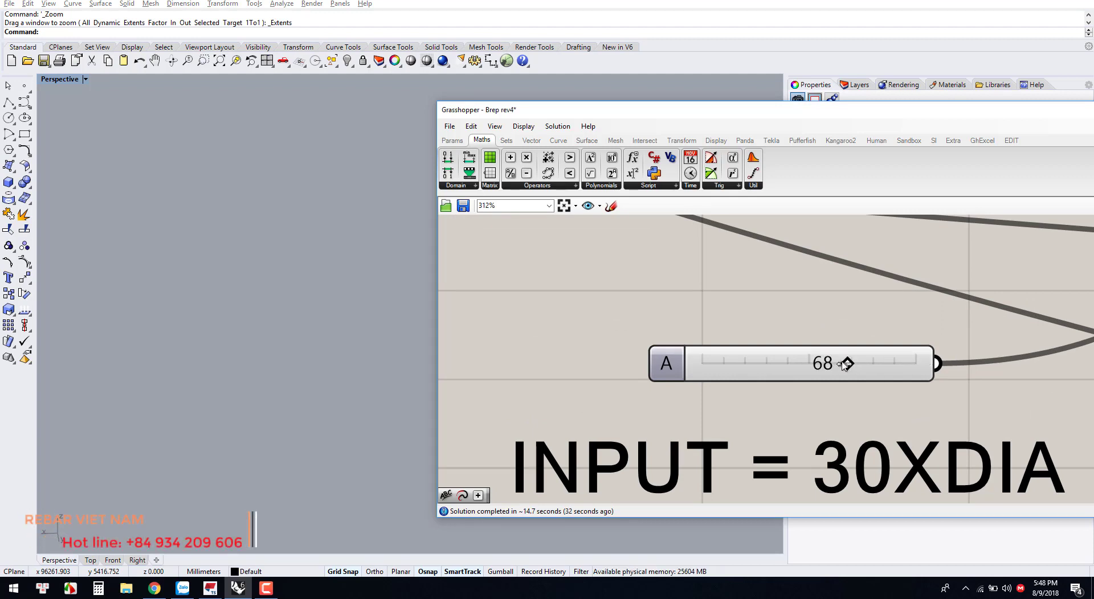
Pan and orbit around the pit's cage in Tekla to view the long projecting bars
{"action": "left_click", "coordinate": [210, 588]}
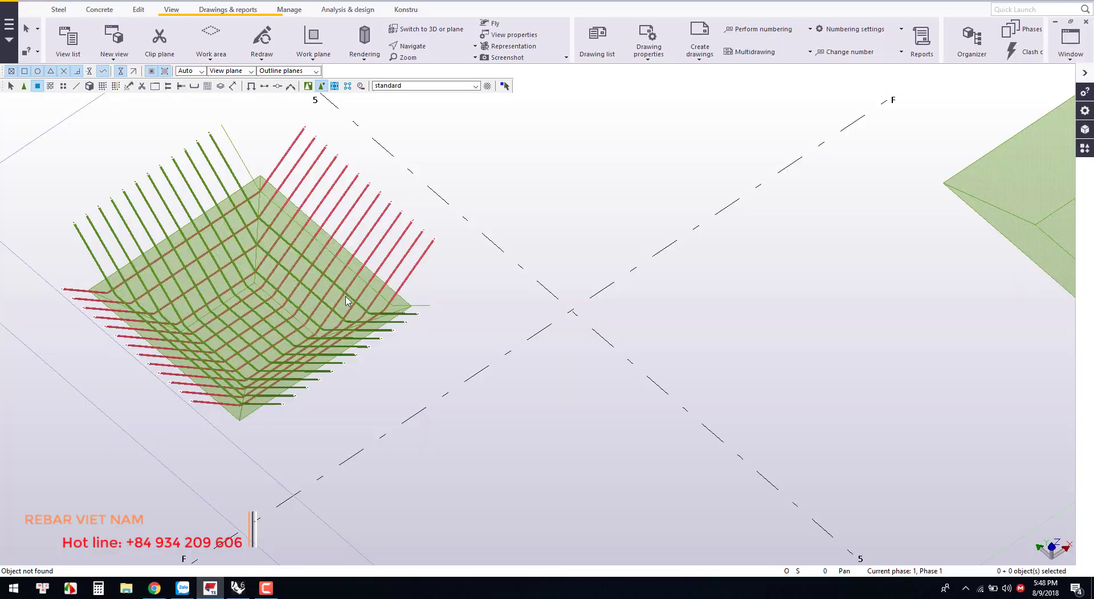
{"action": "mouse_move", "coordinate": [183, 302]}
{"action": "middle_mouse_down"}
{"action": "mouse_move", "coordinate": [134, 302]}
{"action": "mouse_move", "coordinate": [191, 302]}
{"action": "mouse_move", "coordinate": [357, 266]}
{"action": "middle_mouse_up"}
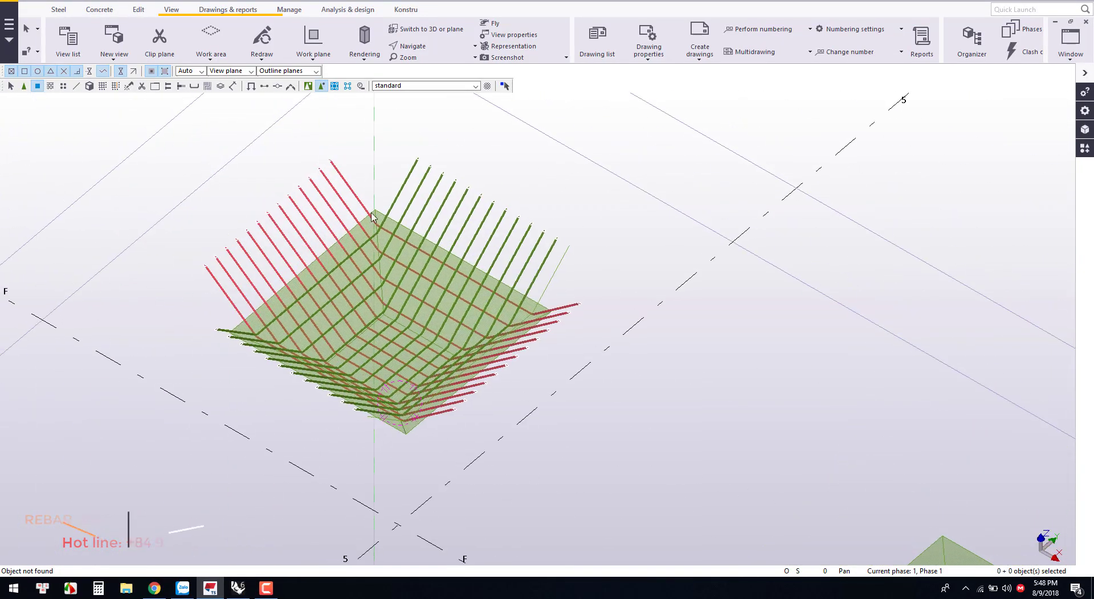
{"action": "scroll", "coordinate": [356, 266], "scroll_direction": "down", "scroll_amount": 5}
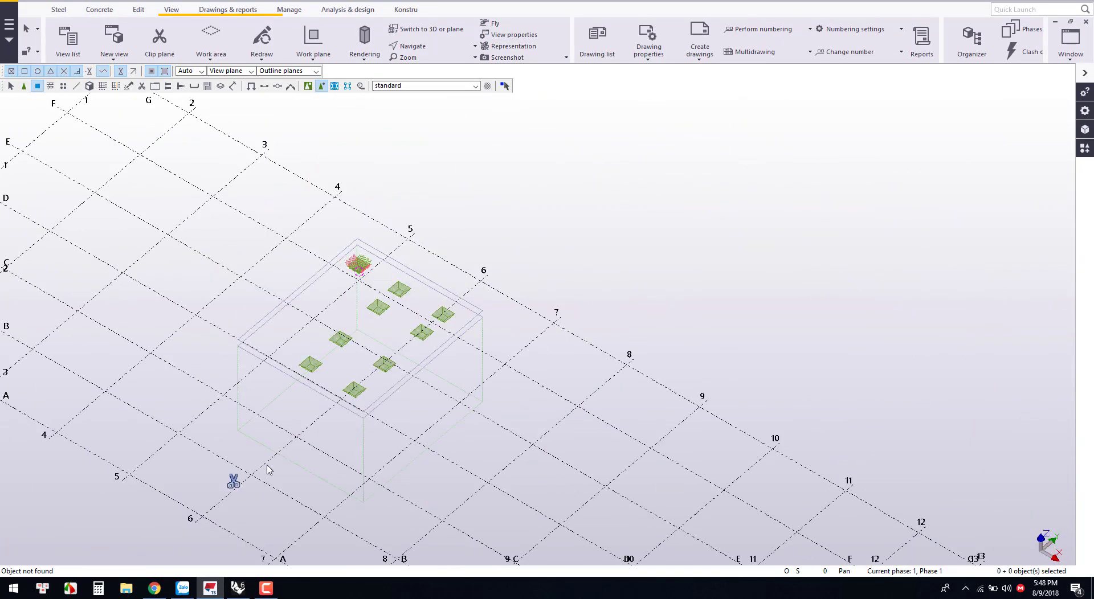
{"action": "mouse_move", "coordinate": [268, 469]}
{"action": "middle_mouse_down", "text": "ctrl"}
{"action": "mouse_move", "coordinate": [233, 478]}
{"action": "mouse_move", "coordinate": [234, 450]}
{"action": "middle_mouse_up", "text": "ctrl"}
{"action": "scroll", "coordinate": [358, 254], "scroll_direction": "up", "scroll_amount": 5}
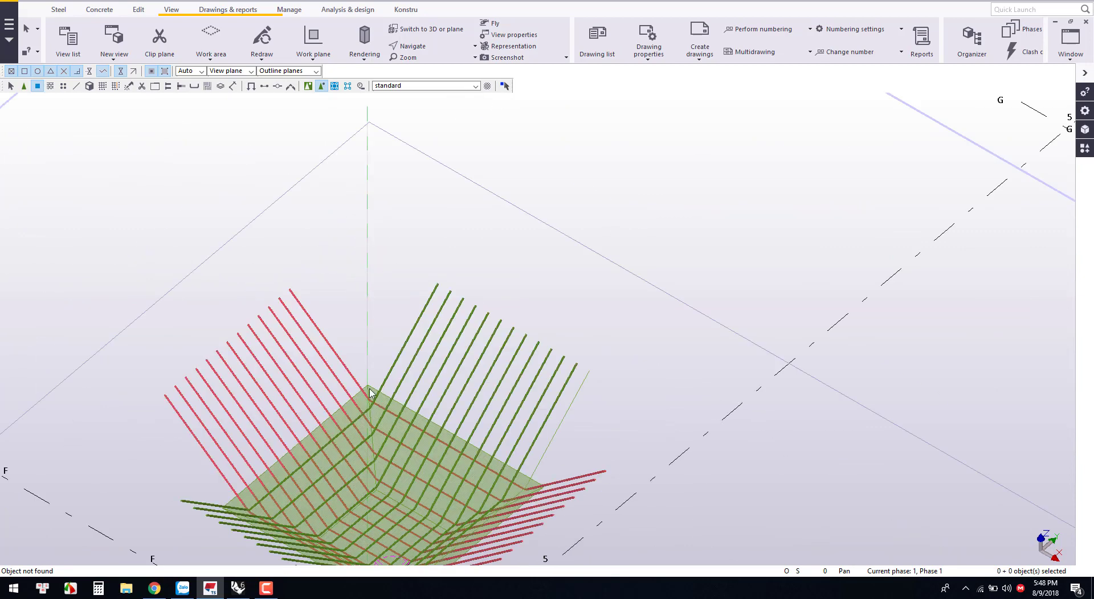
{"action": "middle_click_drag", "start_coordinate": [349, 449], "coordinate": [638, 104], "text": "ctrl"}
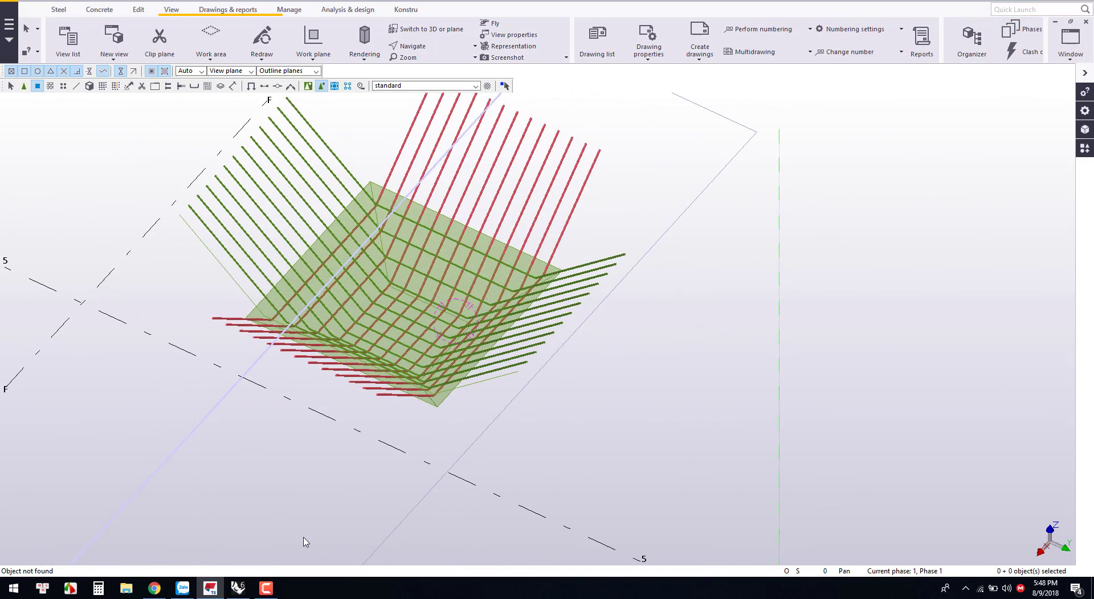
Rearrange the Rhino window so Grasshopper and the Tekla model are visible together
{"action": "left_click", "coordinate": [238, 589]}
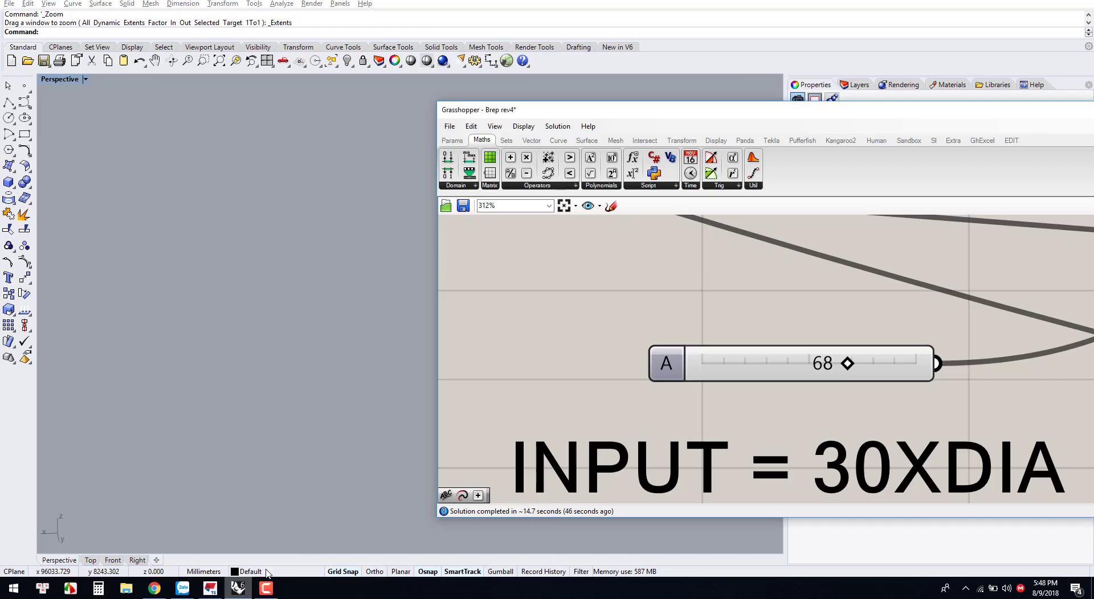
{"action": "mouse_move", "coordinate": [40, 6]}
{"action": "left_mouse_down"}
{"action": "mouse_move", "coordinate": [638, 145]}
{"action": "mouse_move", "coordinate": [840, 116]}
{"action": "left_mouse_up"}
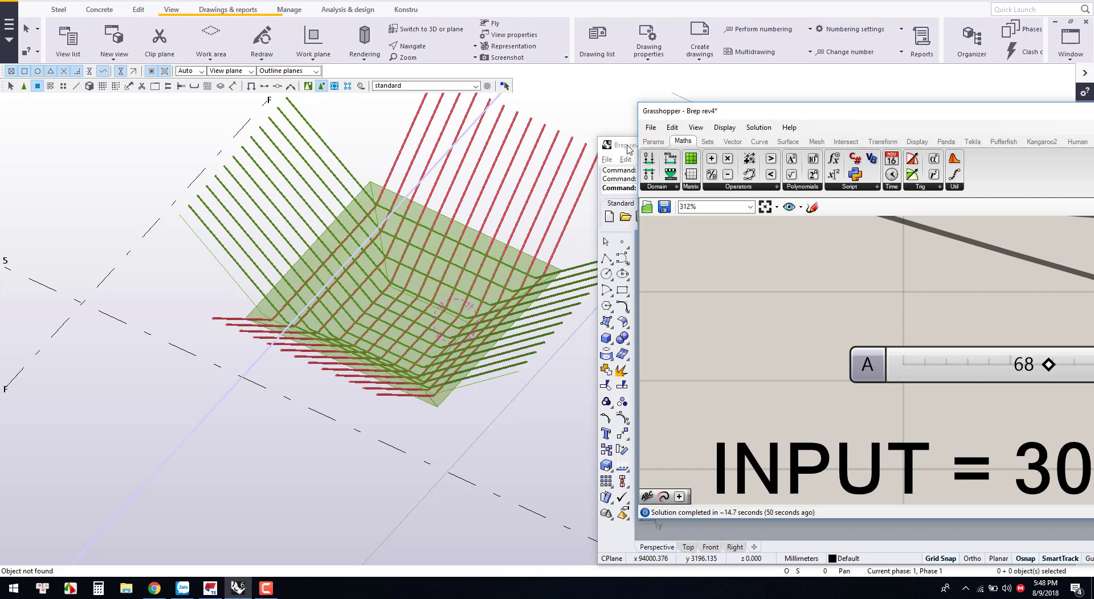
{"action": "left_click_drag", "start_coordinate": [627, 150], "coordinate": [837, 218]}
{"action": "scroll", "coordinate": [494, 221], "scroll_direction": "down", "scroll_amount": 3}
{"action": "scroll", "coordinate": [415, 231], "scroll_direction": "up", "scroll_amount": 4}
{"action": "scroll", "coordinate": [415, 230], "scroll_direction": "down", "scroll_amount": 1}
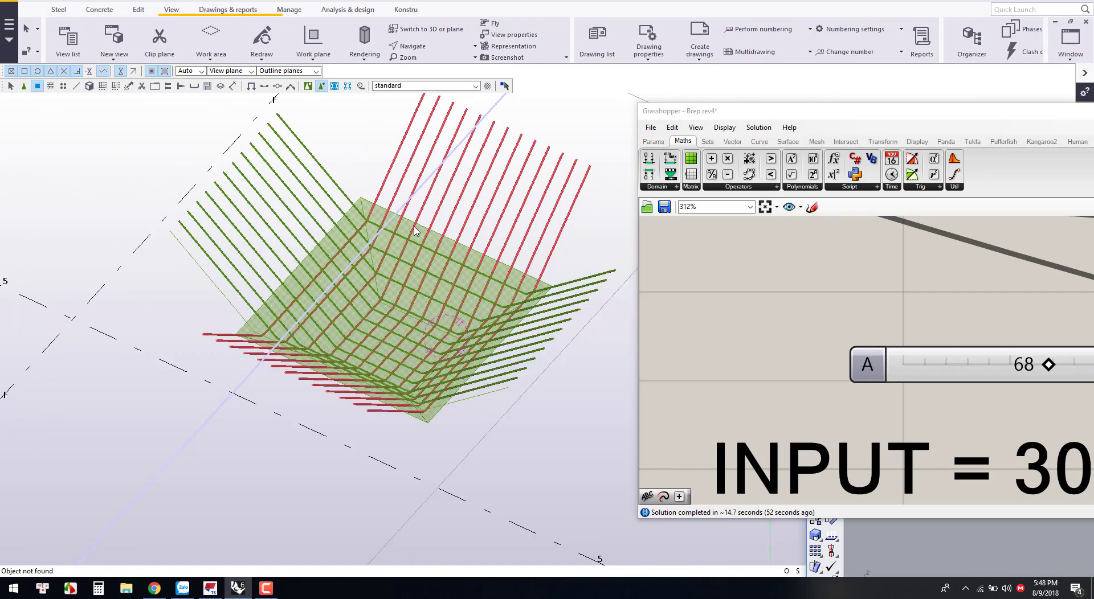
Lower the anchorage slider A from 68 and set it exactly to 30
{"action": "left_click_drag", "start_coordinate": [1052, 366], "coordinate": [976, 366]}
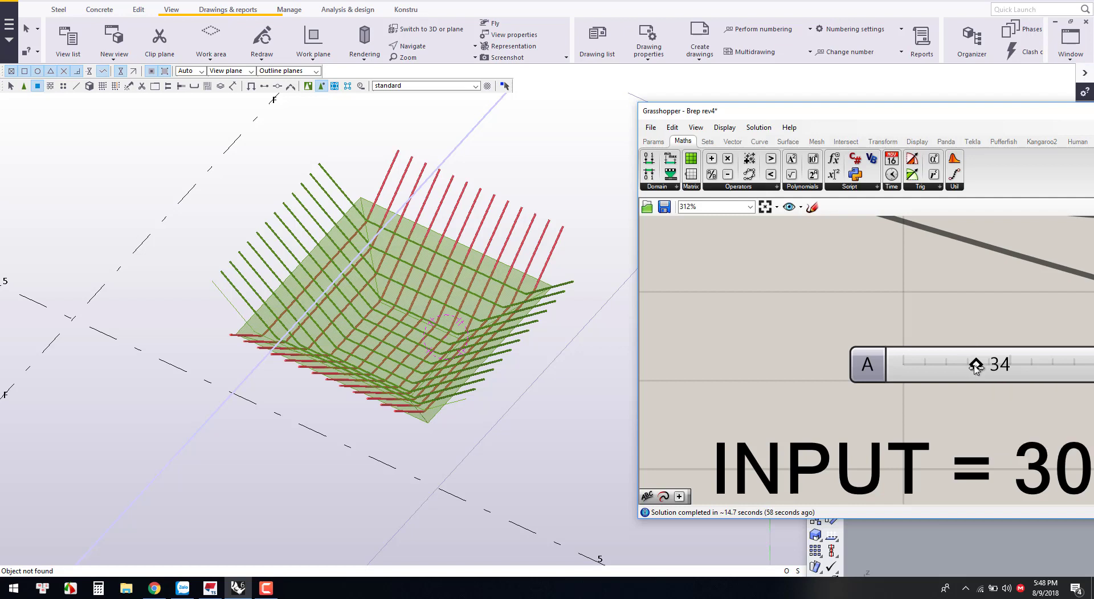
{"action": "mouse_move", "coordinate": [977, 366]}
{"action": "left_mouse_down"}
{"action": "mouse_move", "coordinate": [989, 366]}
{"action": "mouse_move", "coordinate": [964, 366]}
{"action": "left_mouse_up"}
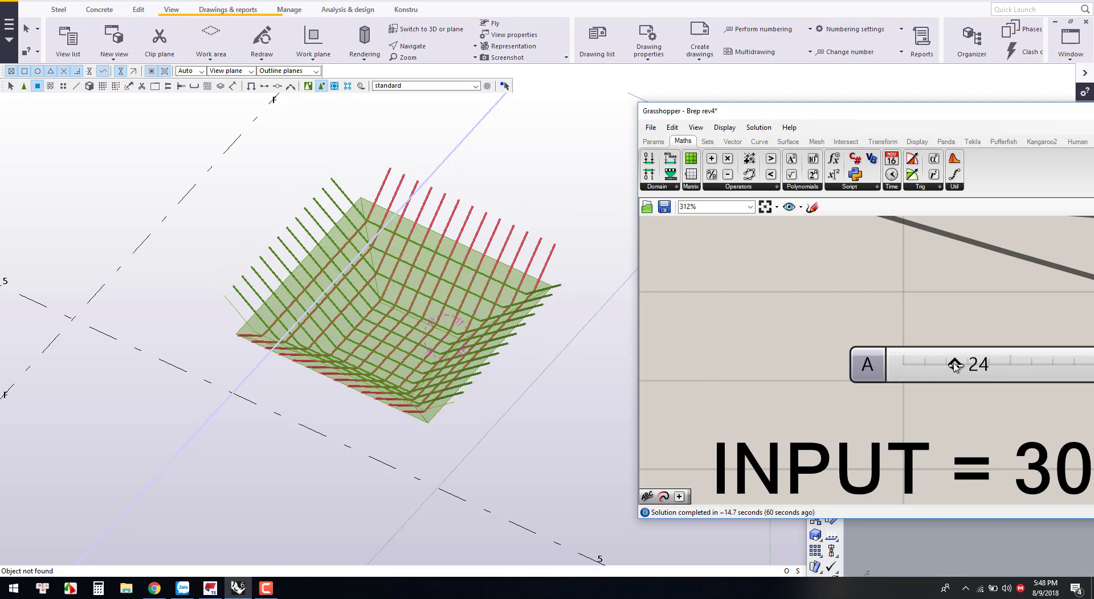
{"action": "double_click", "coordinate": [941, 366]}
{"action": "type", "text": "30"}
{"action": "key", "text": "Return"}
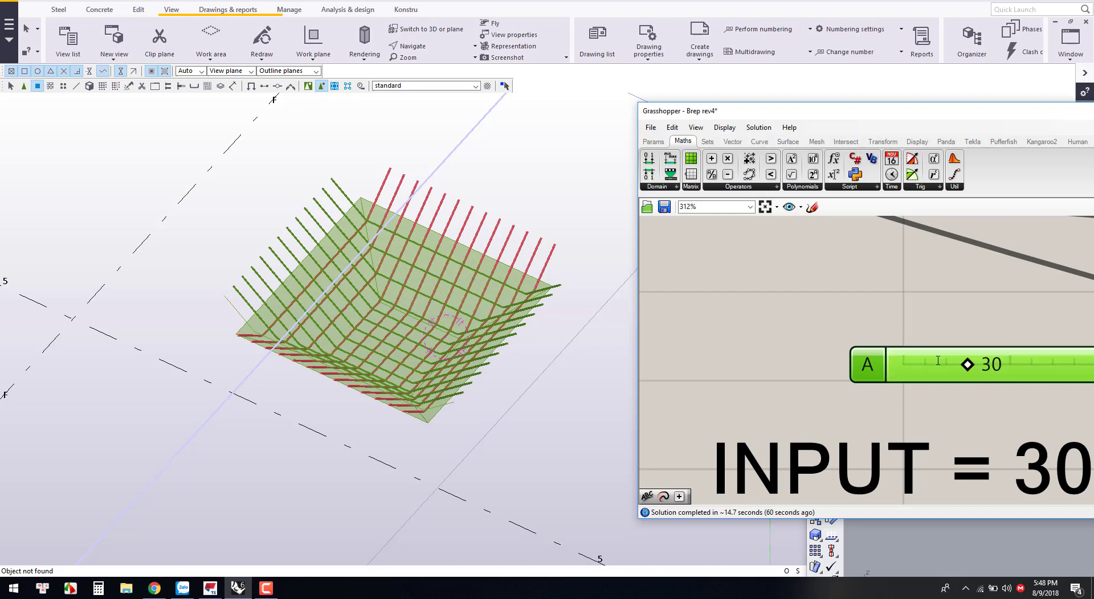
{"action": "scroll", "coordinate": [940, 368], "scroll_direction": "down", "scroll_amount": 4}
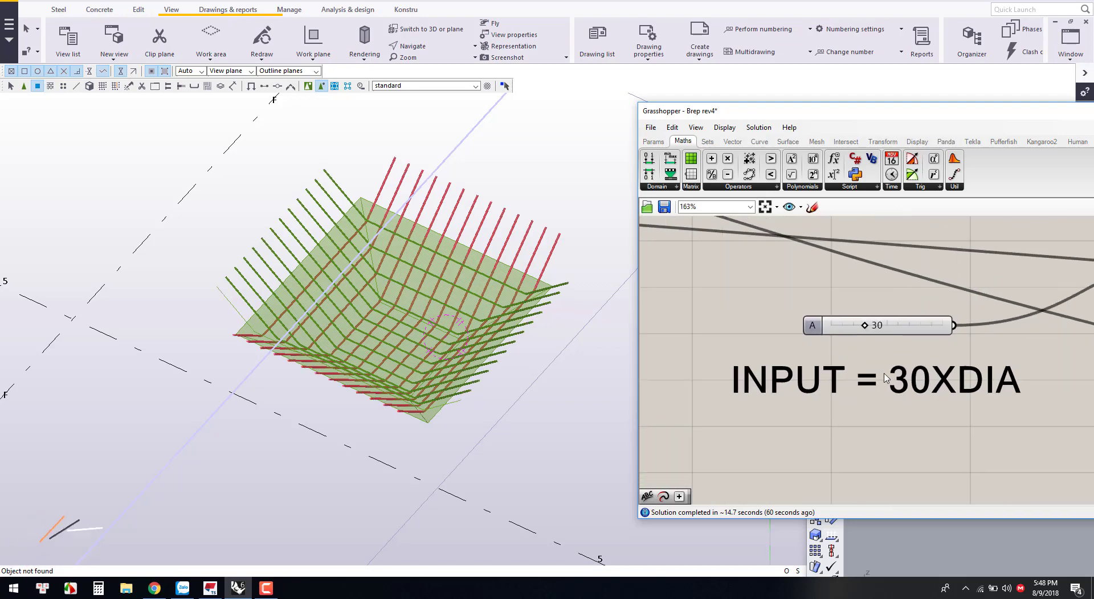
{"action": "right_click_drag", "start_coordinate": [944, 374], "coordinate": [780, 337]}
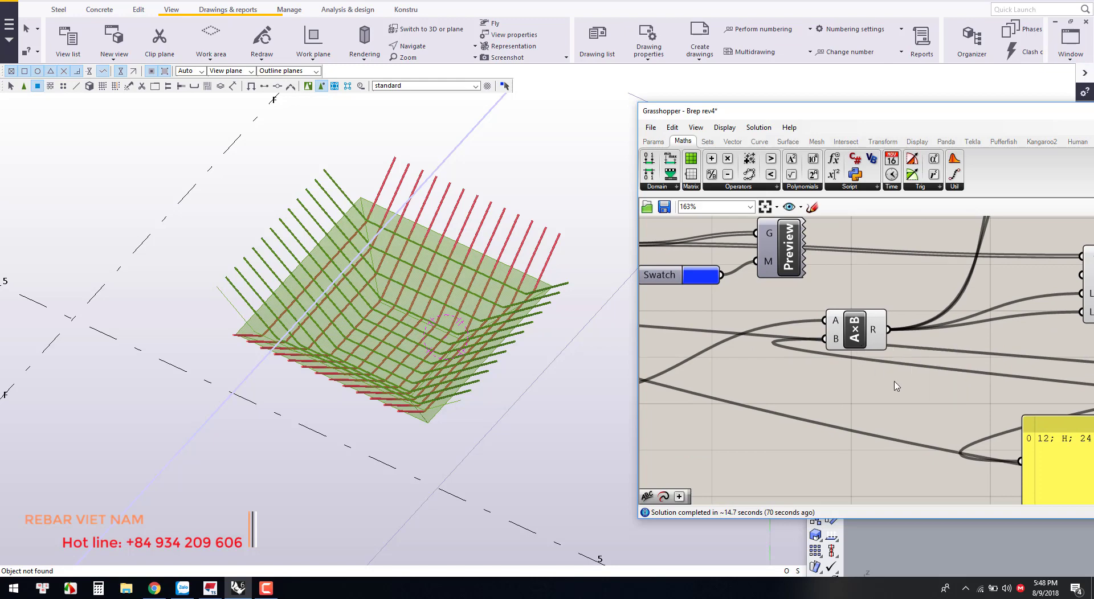
Start a Set Multiple model objects pick on the Grasshopper MO component's input
{"action": "left_click", "coordinate": [577, 370]}
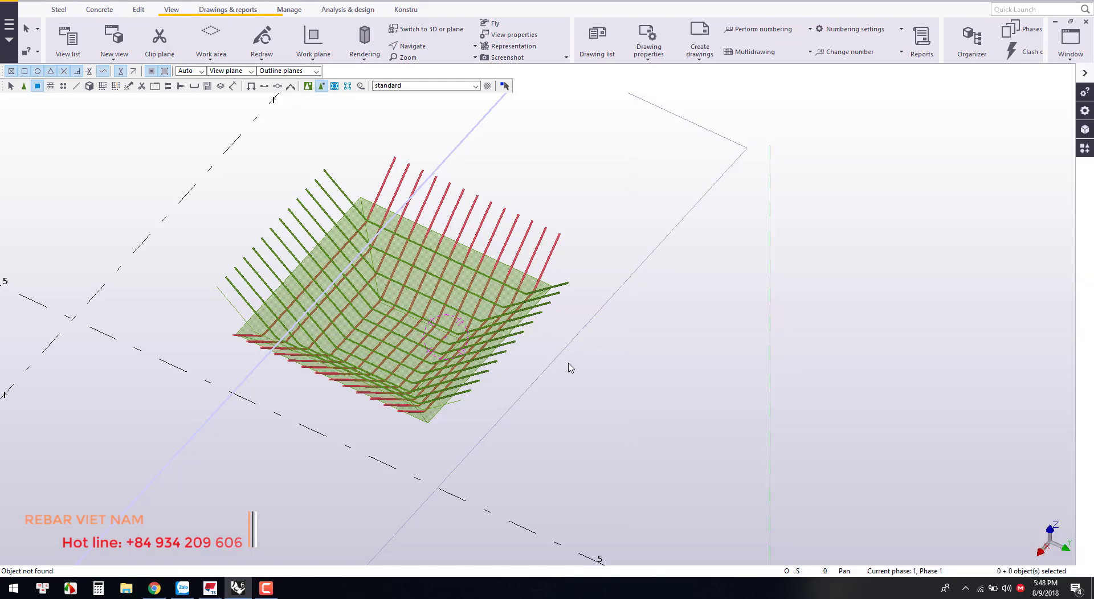
{"action": "scroll", "coordinate": [577, 370], "scroll_direction": "down", "scroll_amount": 5}
{"action": "scroll", "coordinate": [491, 344], "scroll_direction": "up", "scroll_amount": 5}
{"action": "scroll", "coordinate": [491, 344], "scroll_direction": "down", "scroll_amount": 5}
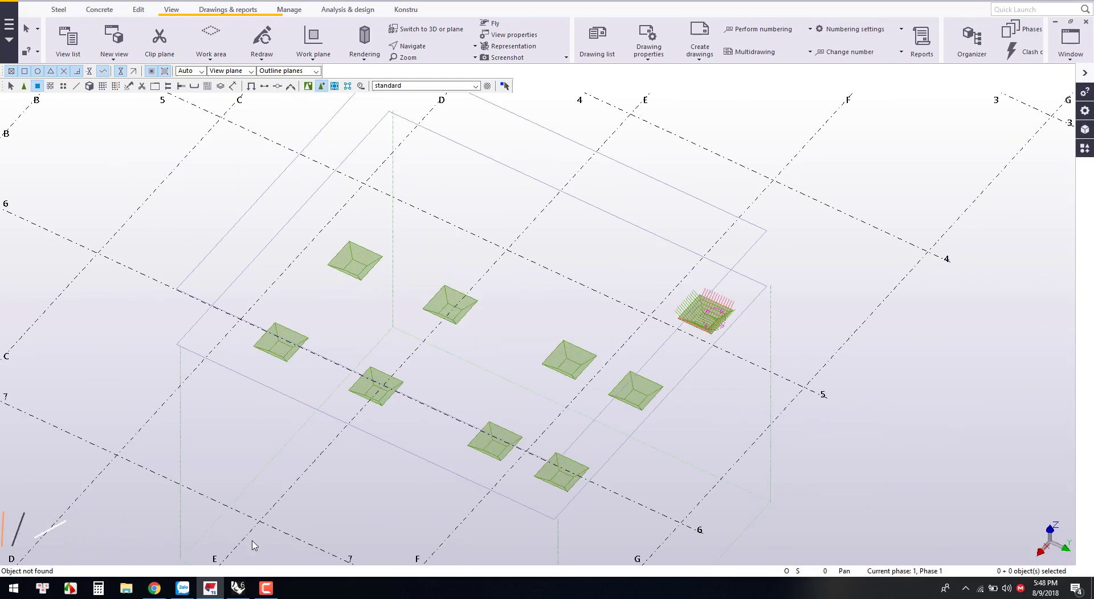
{"action": "left_click", "coordinate": [238, 588]}
{"action": "scroll", "coordinate": [730, 359], "scroll_direction": "down", "scroll_amount": 4}
{"action": "scroll", "coordinate": [811, 323], "scroll_direction": "up", "scroll_amount": 1}
{"action": "scroll", "coordinate": [786, 324], "scroll_direction": "up", "scroll_amount": 4}
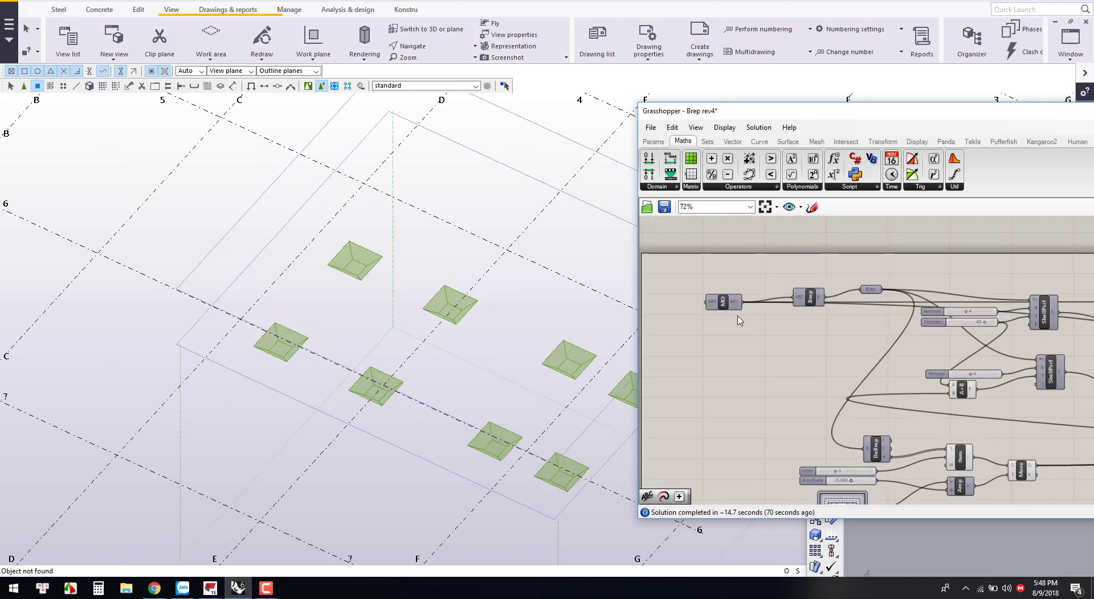
{"action": "scroll", "coordinate": [787, 325], "scroll_direction": "up", "scroll_amount": 2}
{"action": "right_click", "coordinate": [694, 290]}
{"action": "left_click", "coordinate": [728, 404]}
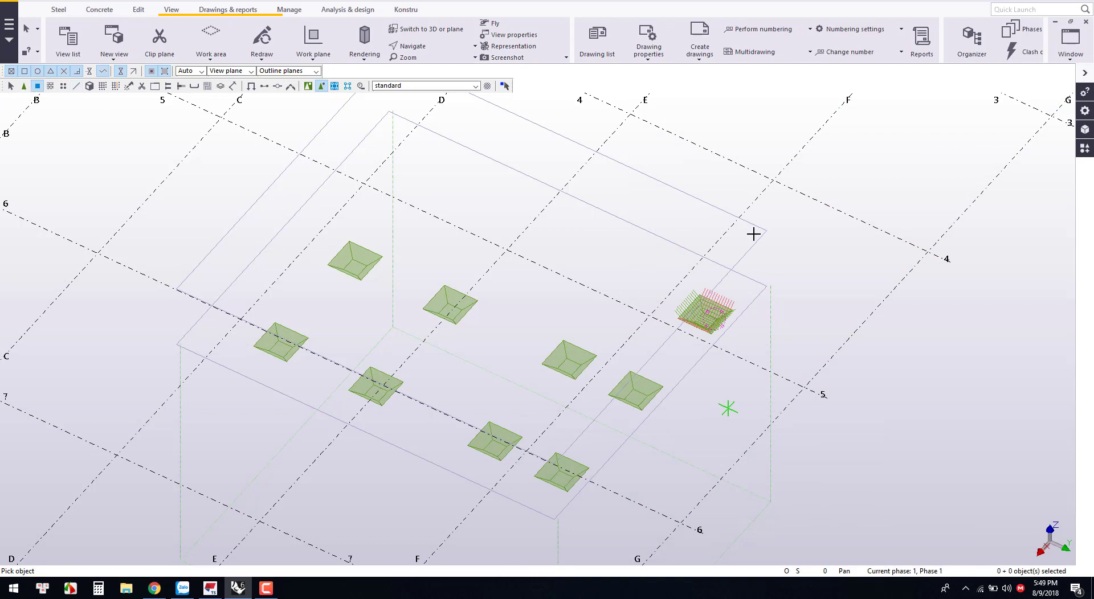
{"action": "left_click", "coordinate": [194, 86]}
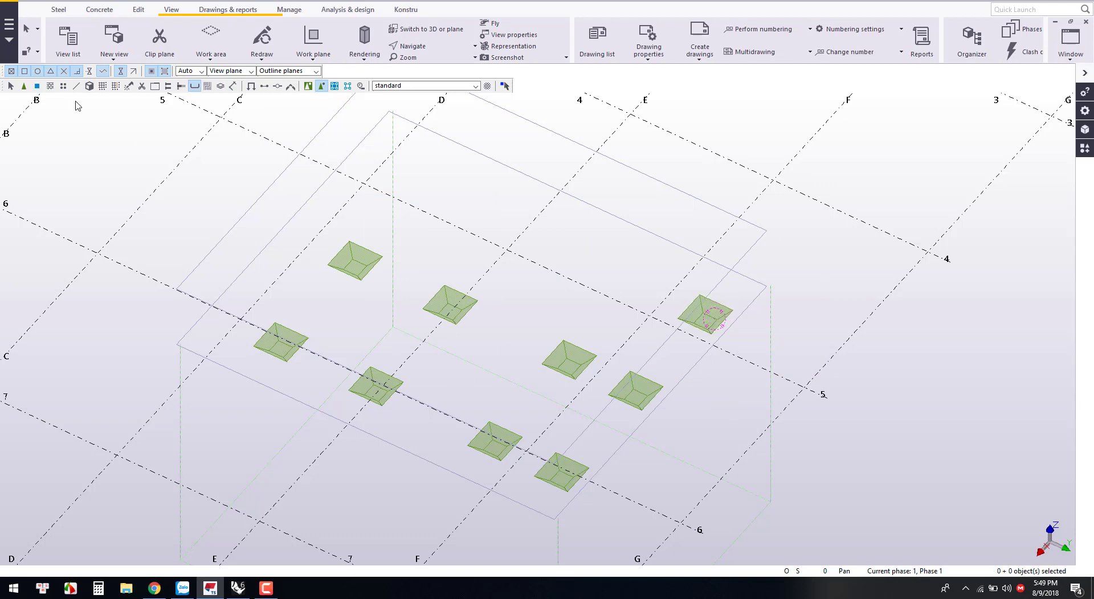
Window-select all eight sunken pits in the Tekla slab as the MO component's model objects
{"action": "key", "text": "alt+Tab"}
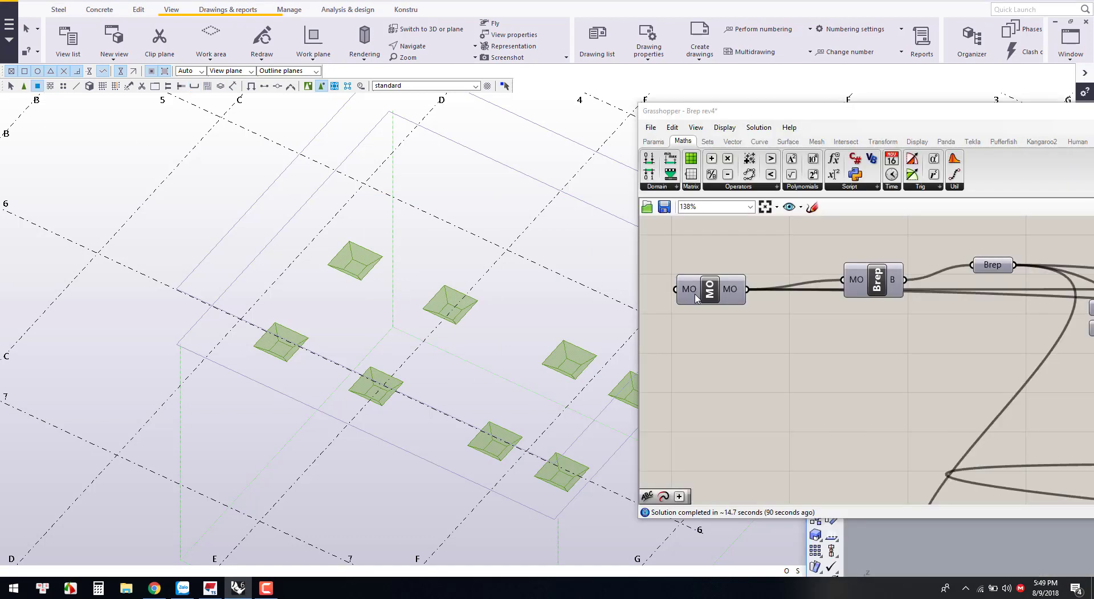
{"action": "right_click", "coordinate": [695, 293]}
{"action": "left_click", "coordinate": [719, 407]}
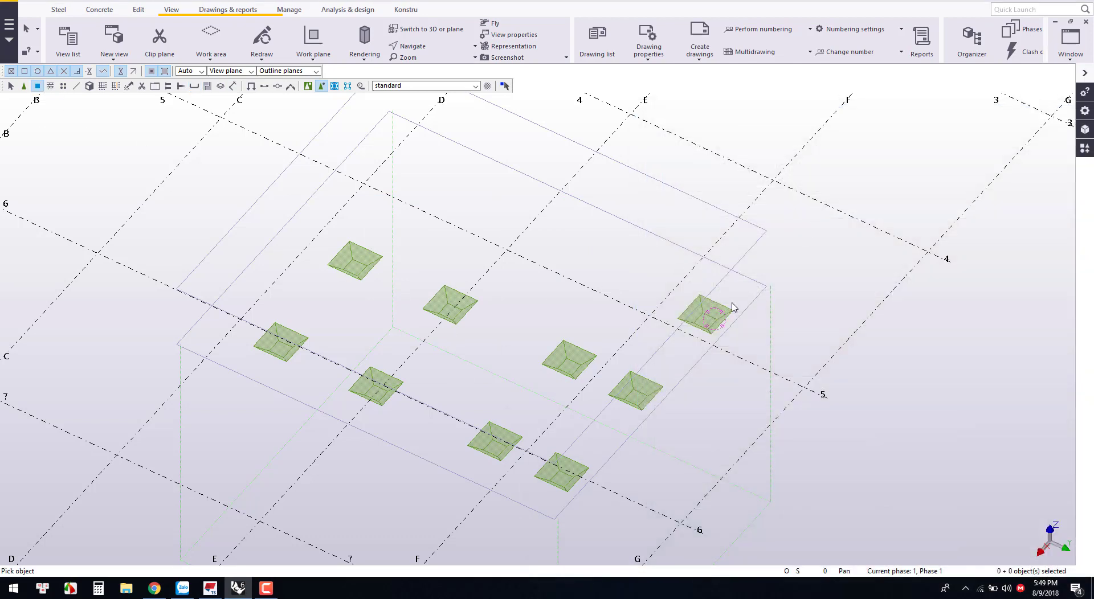
{"action": "left_click_drag", "start_coordinate": [813, 213], "coordinate": [178, 525]}
{"action": "middle_click", "coordinate": [206, 367]}
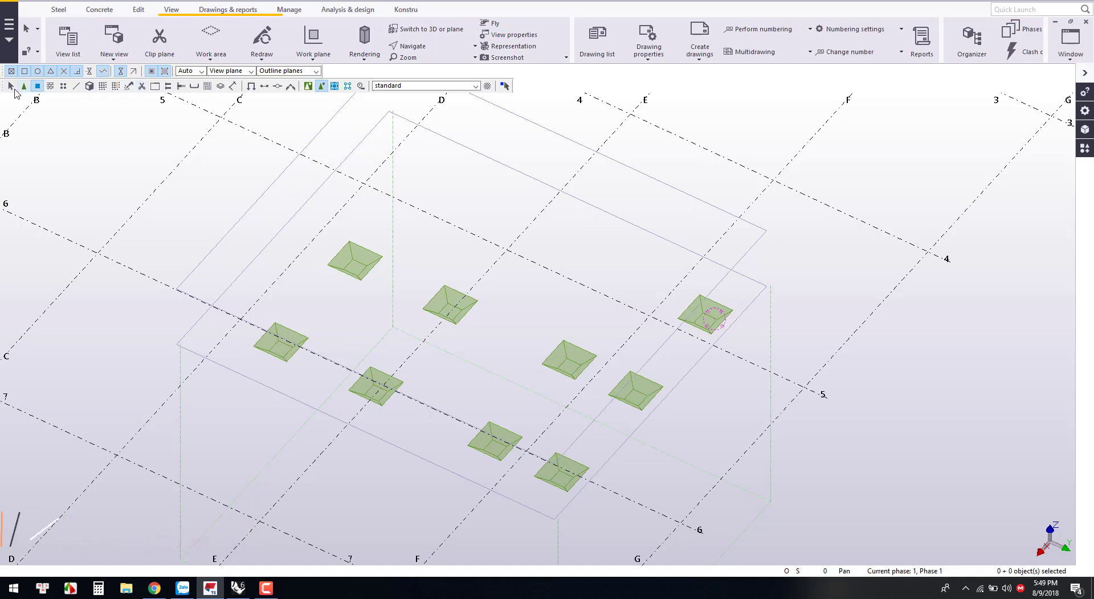
Redraw the Tekla view and inspect the bent rebar cages in all eight pits, including in profile
{"action": "left_click", "coordinate": [122, 127]}
{"action": "left_click", "coordinate": [268, 43]}
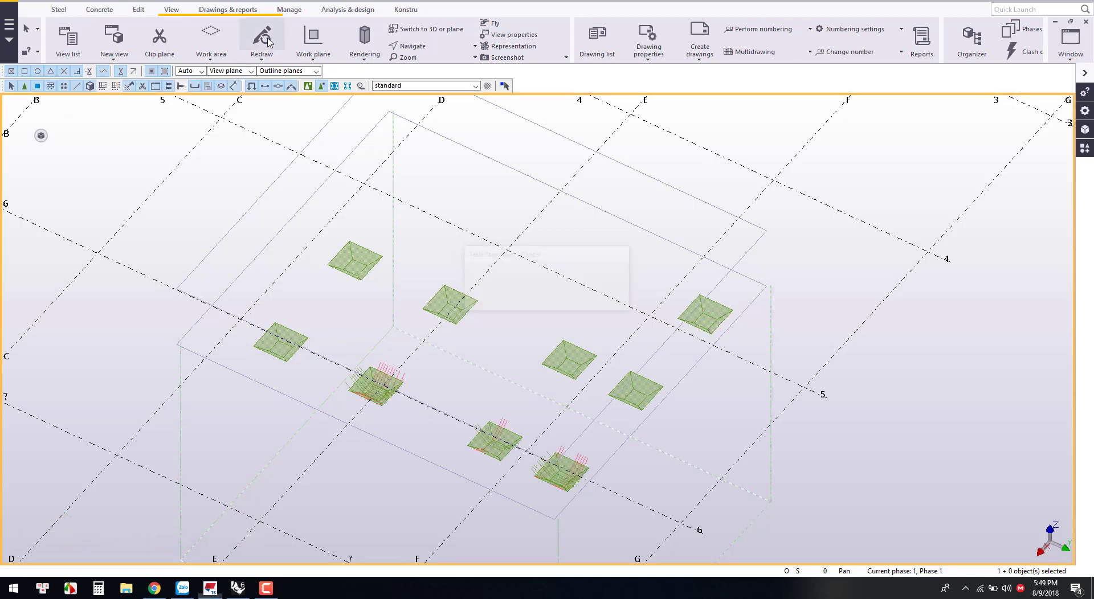
{"action": "scroll", "coordinate": [477, 357], "scroll_direction": "down", "scroll_amount": 2}
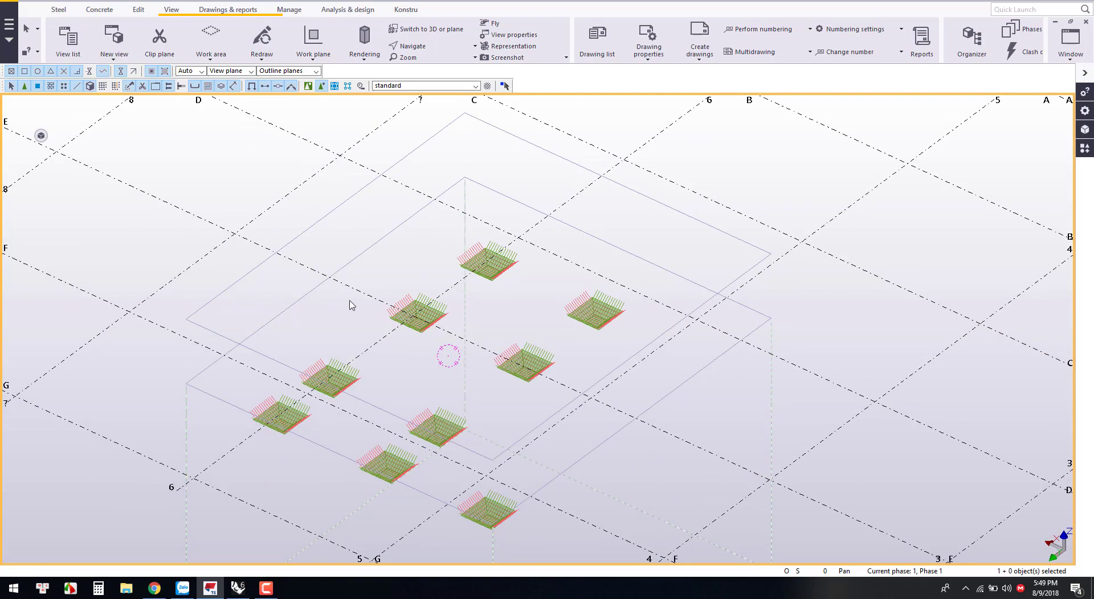
{"action": "scroll", "coordinate": [349, 305], "scroll_direction": "down", "scroll_amount": 4}
{"action": "scroll", "coordinate": [383, 326], "scroll_direction": "up", "scroll_amount": 3}
{"action": "scroll", "coordinate": [379, 330], "scroll_direction": "up", "scroll_amount": 3}
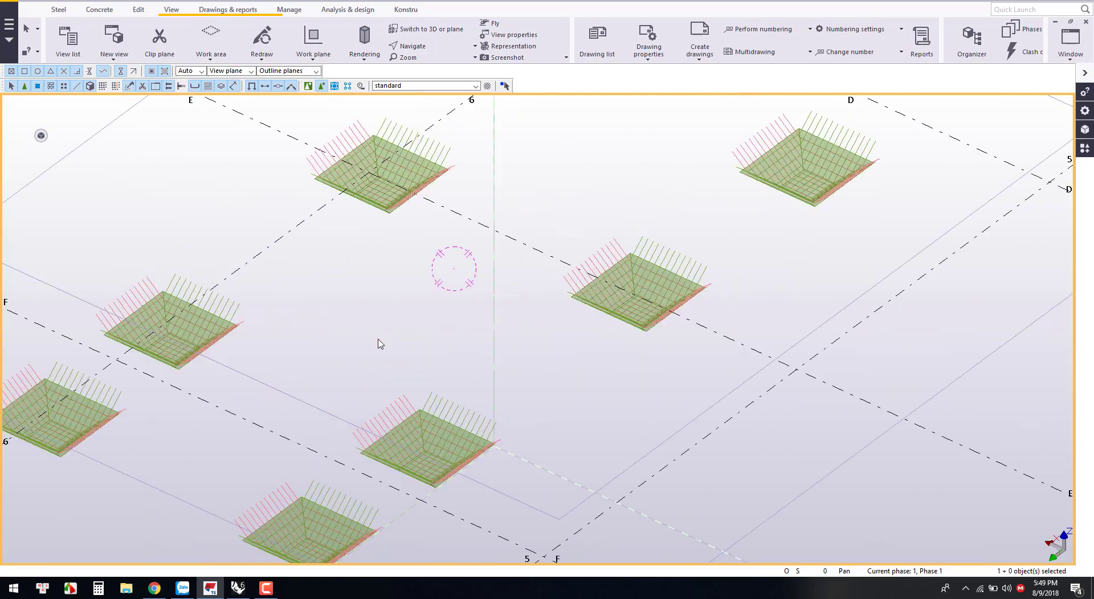
{"action": "mouse_move", "coordinate": [378, 342]}
{"action": "middle_mouse_down", "text": "ctrl"}
{"action": "mouse_move", "coordinate": [439, 239]}
{"action": "mouse_move", "coordinate": [476, 251]}
{"action": "mouse_move", "coordinate": [513, 296]}
{"action": "mouse_move", "coordinate": [660, 302]}
{"action": "middle_mouse_up", "text": "ctrl"}
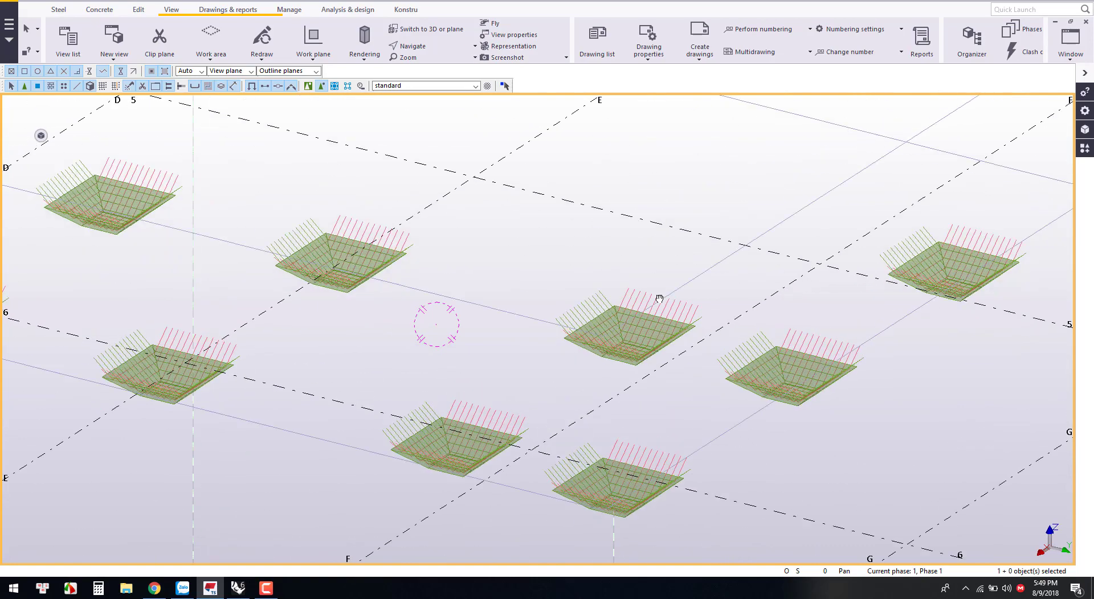
{"action": "scroll", "coordinate": [661, 302], "scroll_direction": "up", "scroll_amount": 5}
{"action": "left_click", "coordinate": [266, 588]}
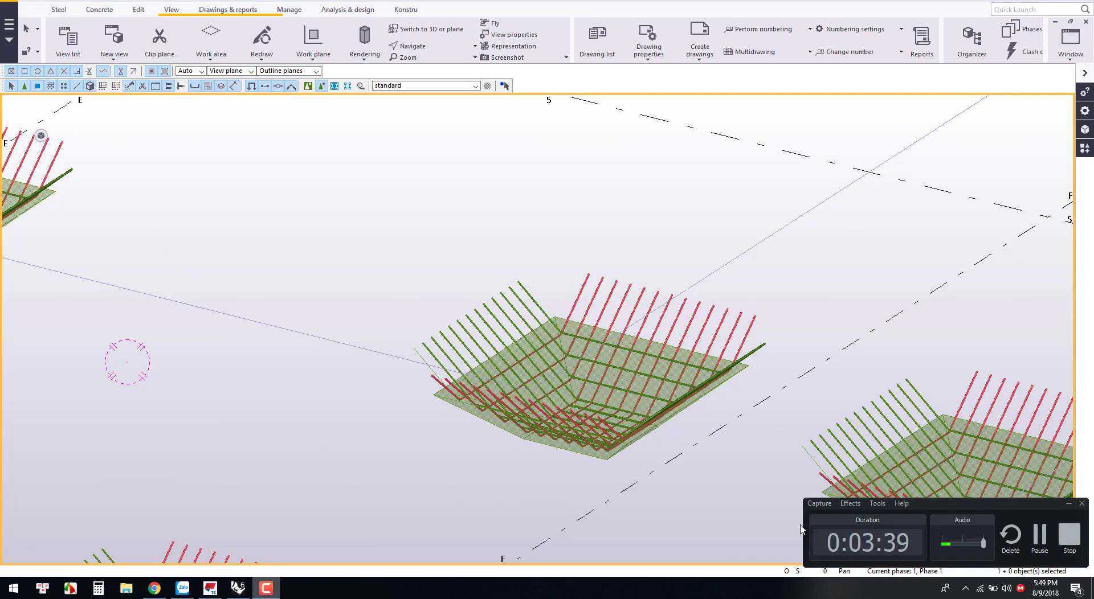